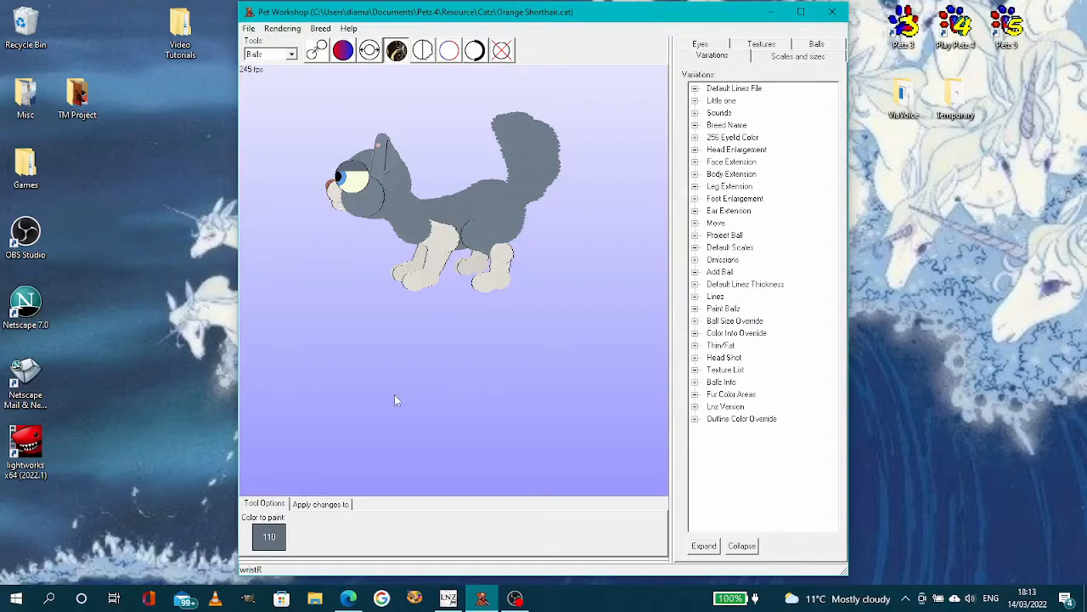
mouse_move(396, 400)
mouse_down()
mouse_move(526, 400)
mouse_move(509, 405)
mouse_move(476, 382)
mouse_move(396, 391)
mouse_up()
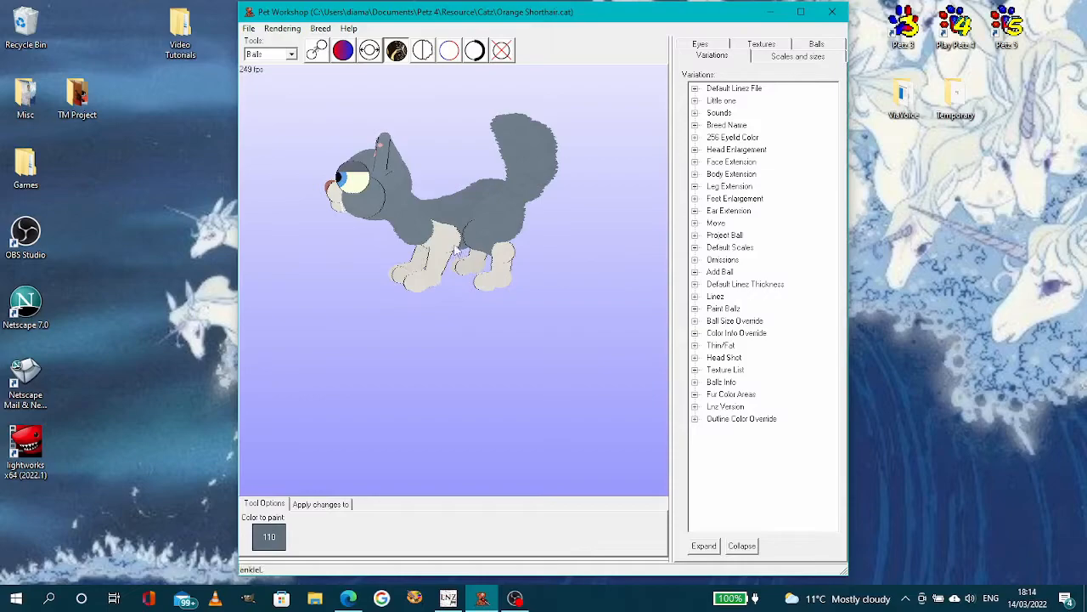
drag(312, 303, 415, 310)
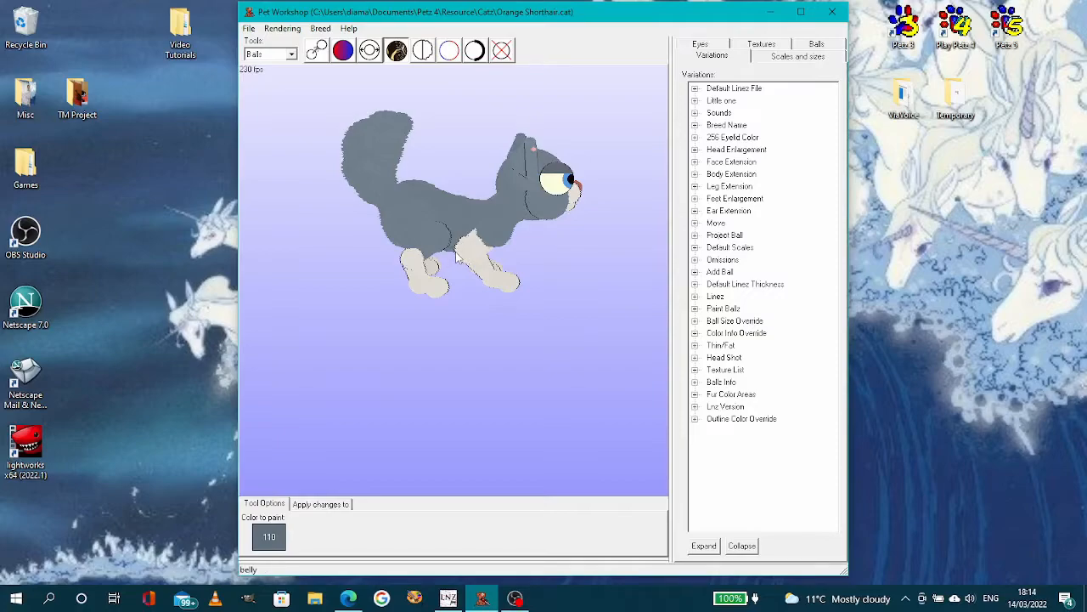
drag(518, 384, 429, 382)
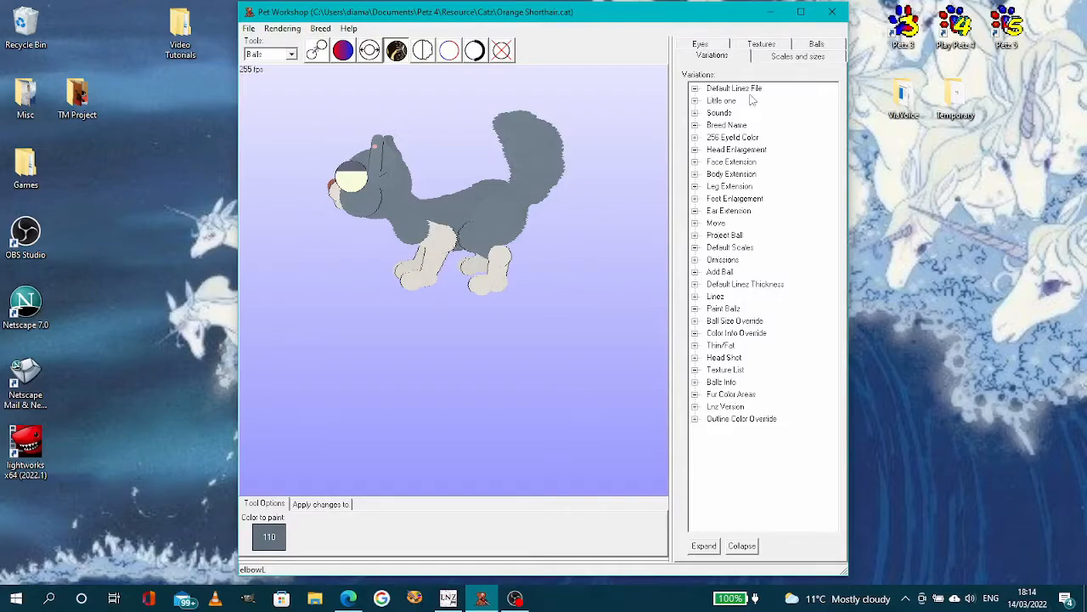
Step: Set texture number 3 (mottled5.bmp) to show the texture unchanged
click(760, 44)
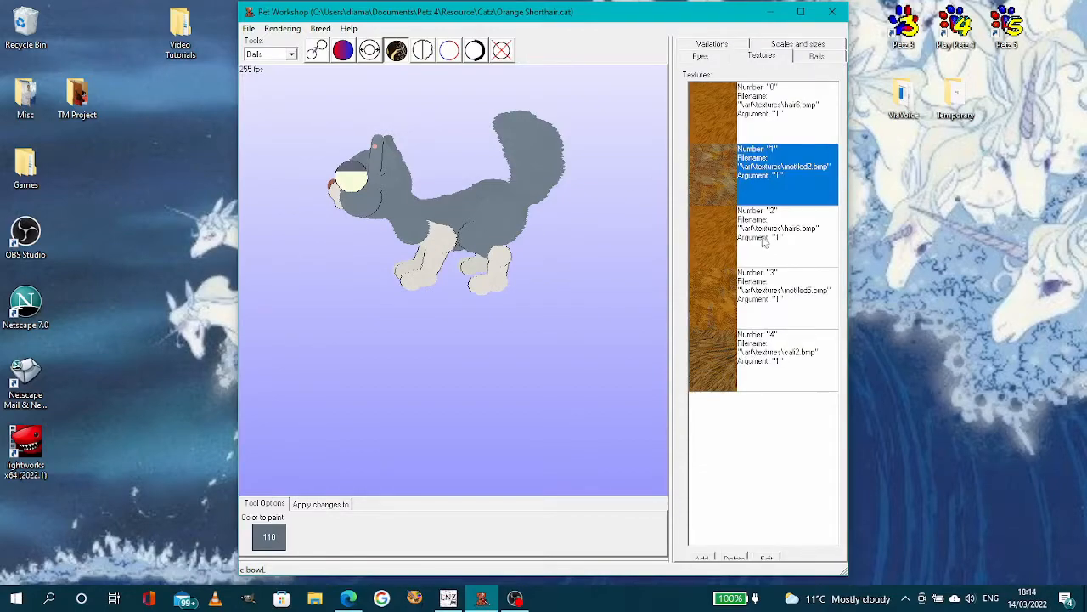
click(762, 303)
click(767, 556)
click(448, 339)
click(627, 443)
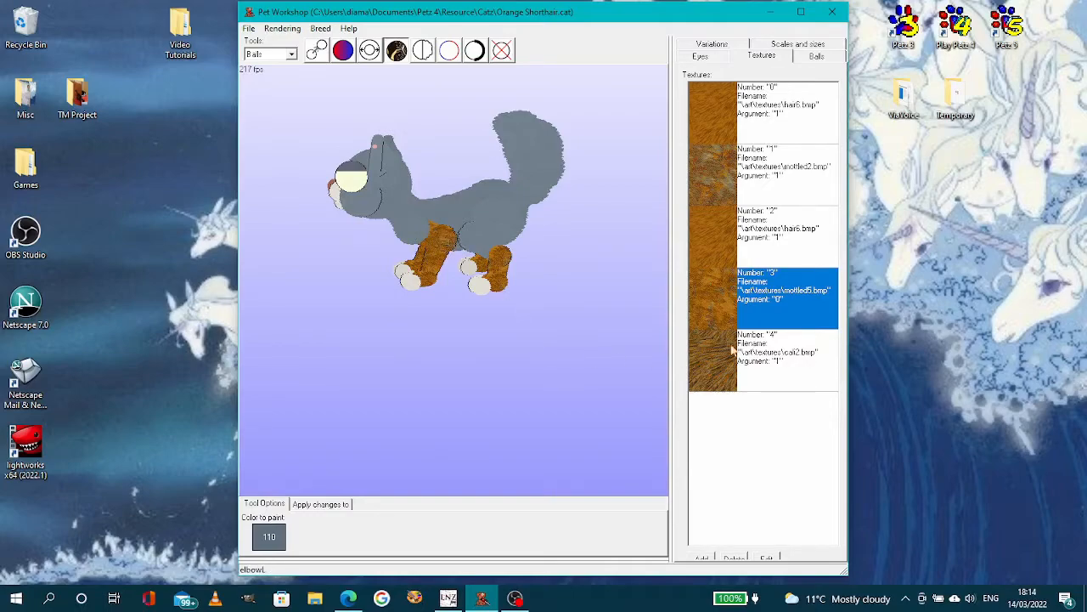
Step: Set the mottled5.bmp texture back to being colored with the ball color
click(767, 558)
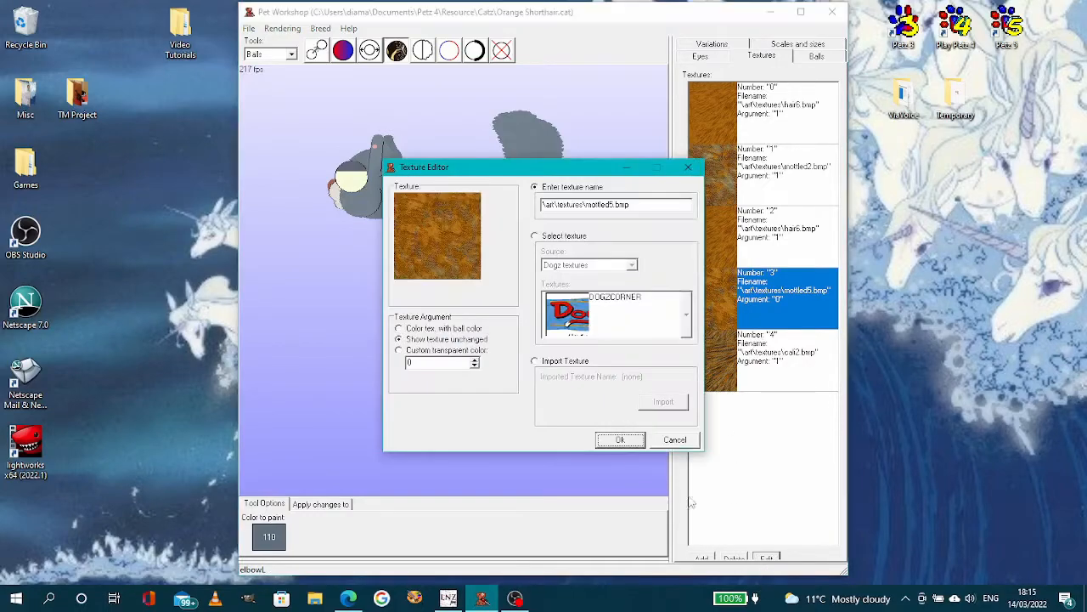
click(450, 329)
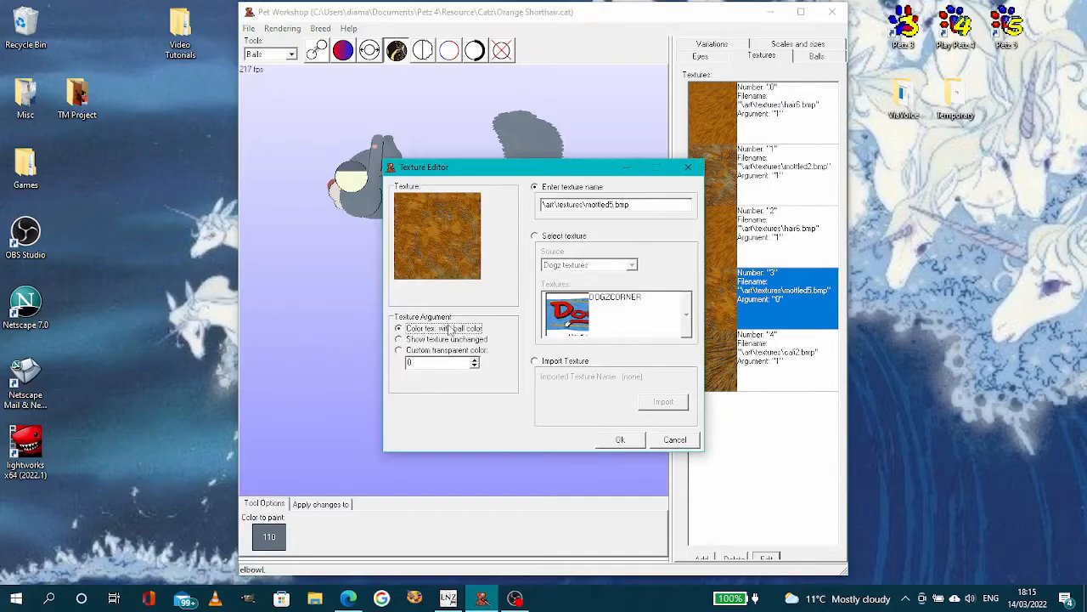
click(619, 440)
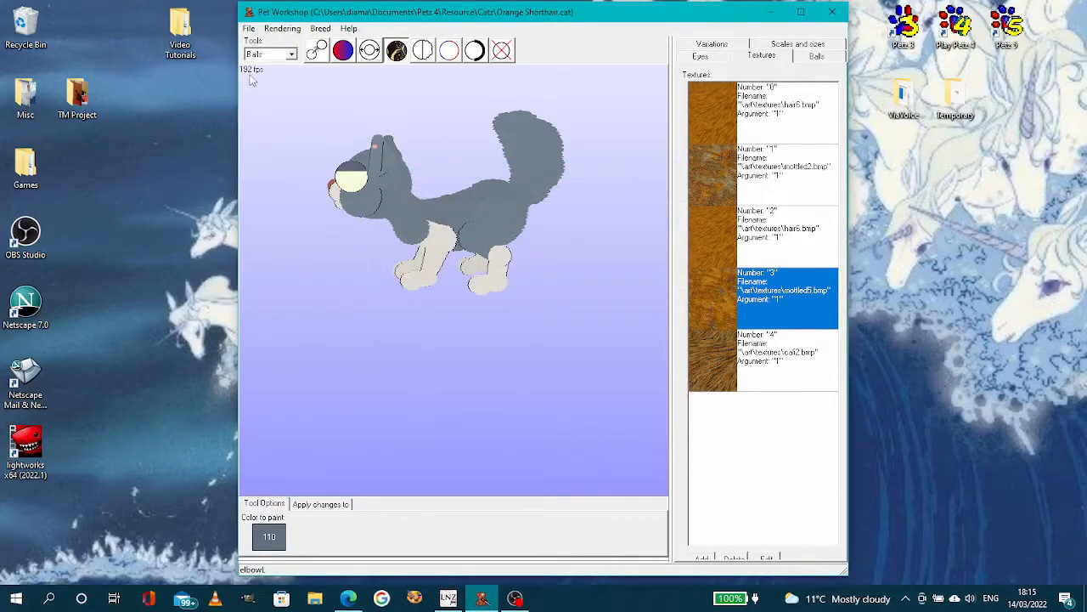
Step: Switch to the line tools and paint the line at the top of the near front leg with color 110
click(269, 54)
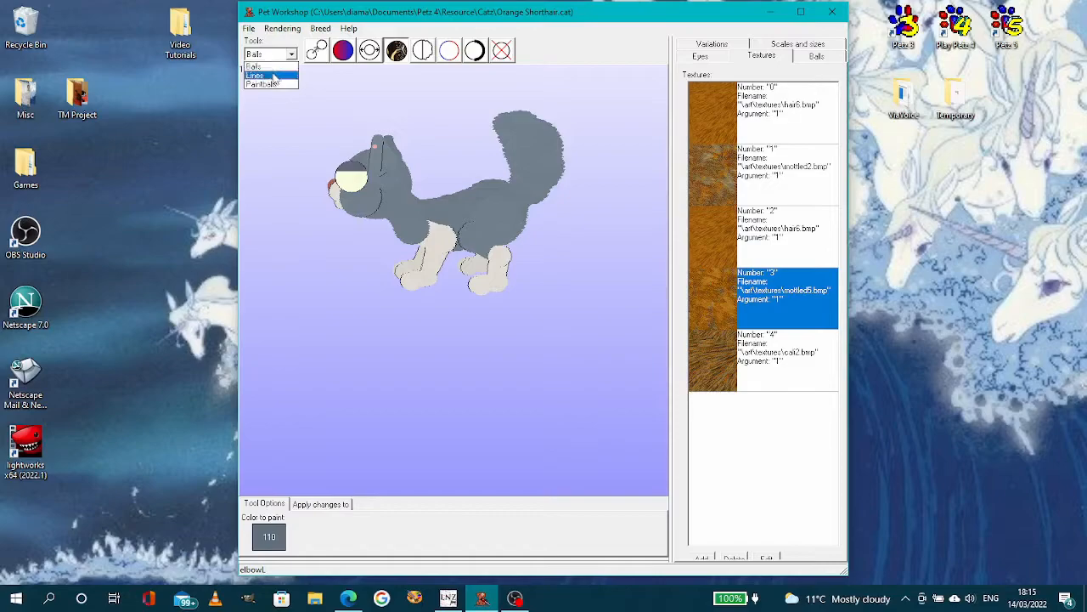
click(275, 78)
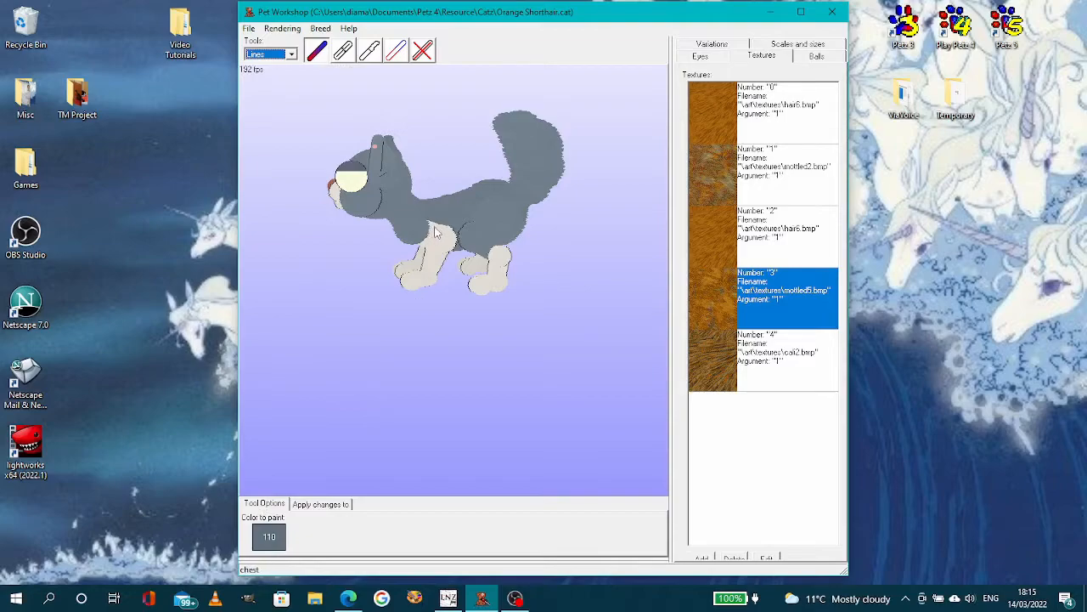
click(418, 275)
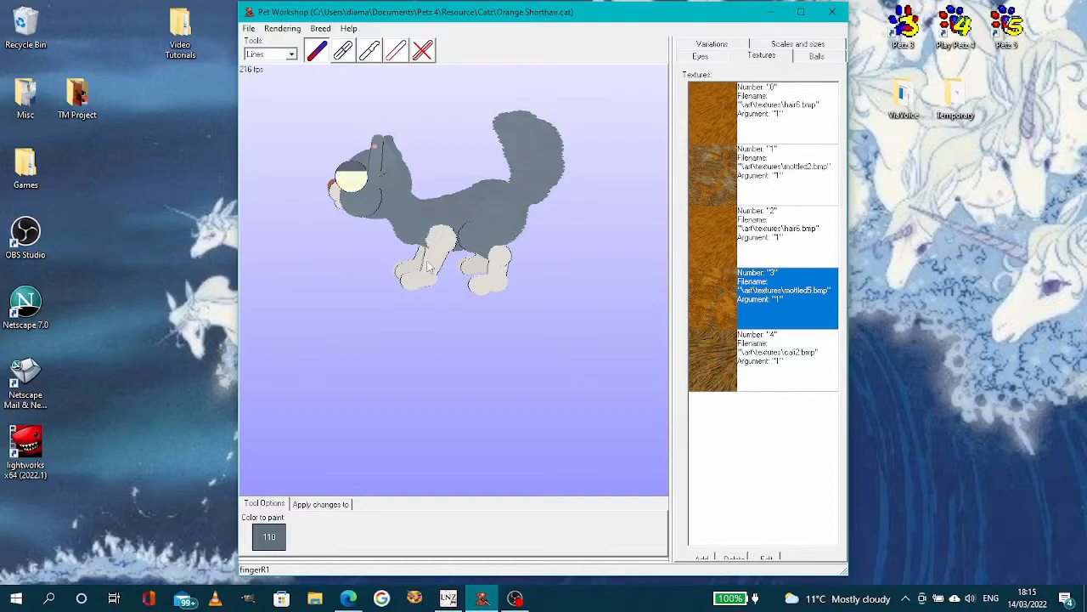
Step: Show the mottled5.bmp texture (number 3) unchanged, and return it to being colored with the ball color
click(736, 308)
click(768, 558)
click(620, 439)
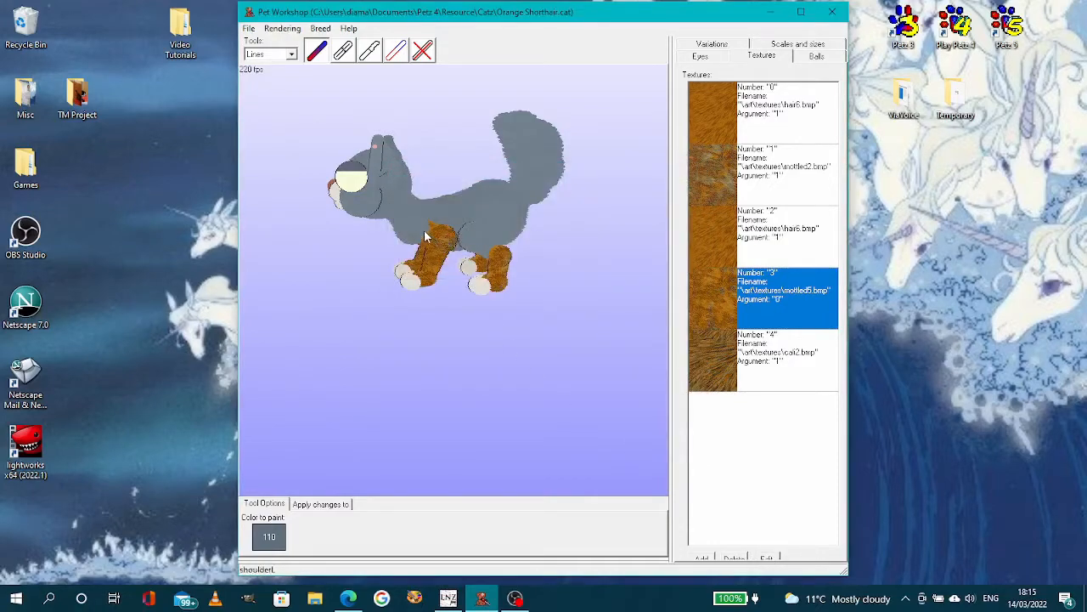
click(768, 558)
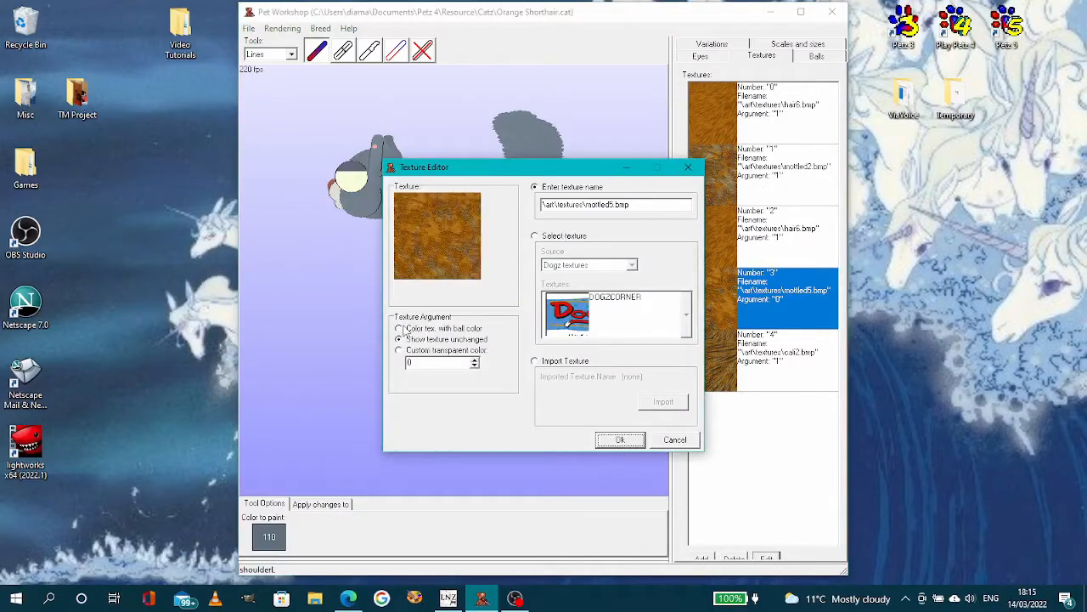
click(618, 438)
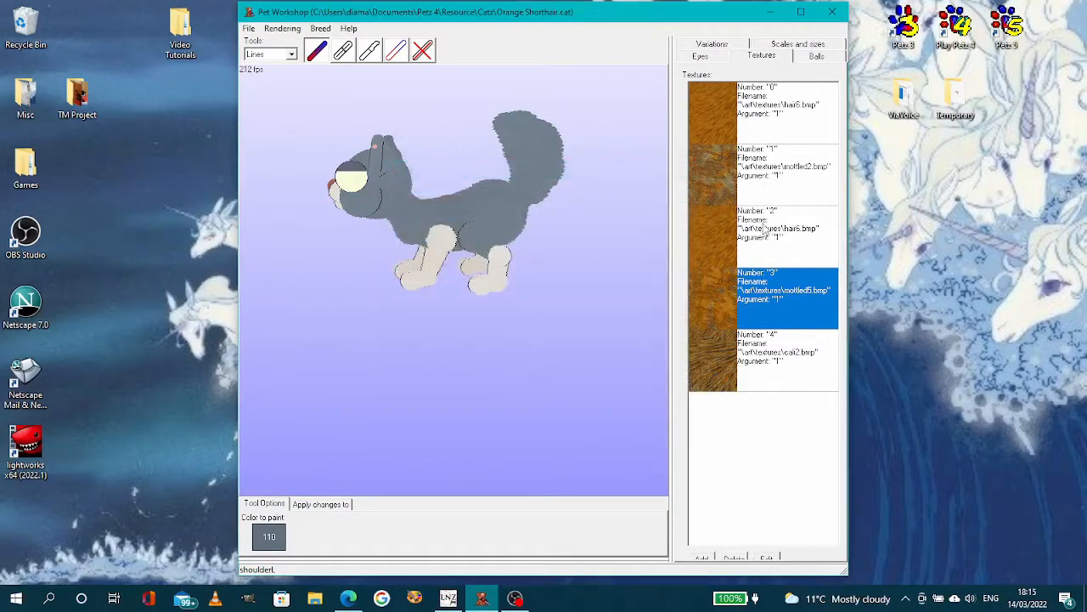
Step: Set texture number 1 (mottled2.bmp) to show the texture unchanged
click(767, 227)
click(742, 175)
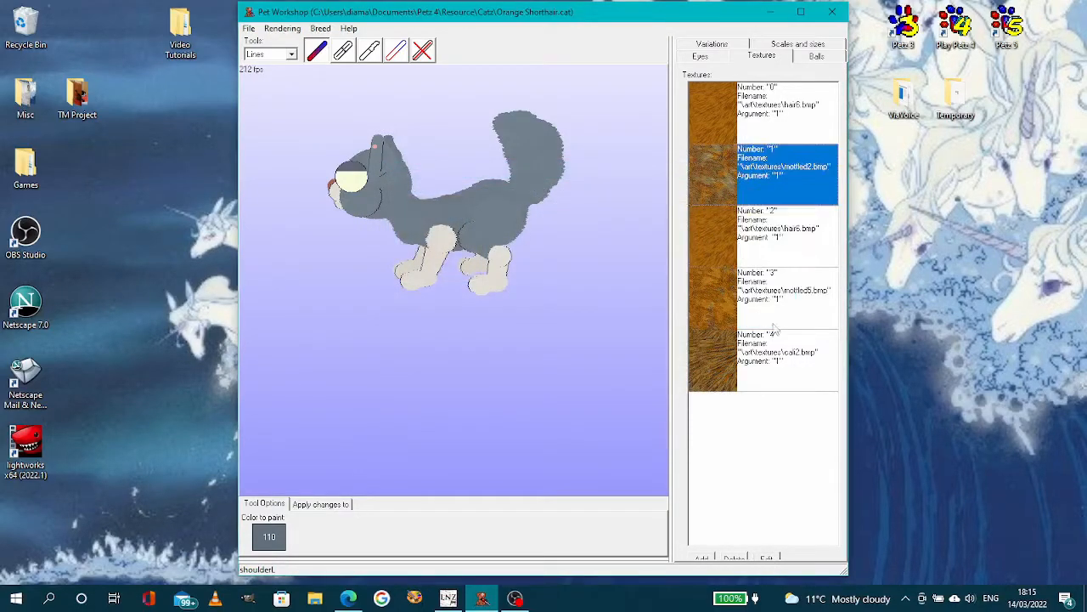
click(767, 558)
click(451, 340)
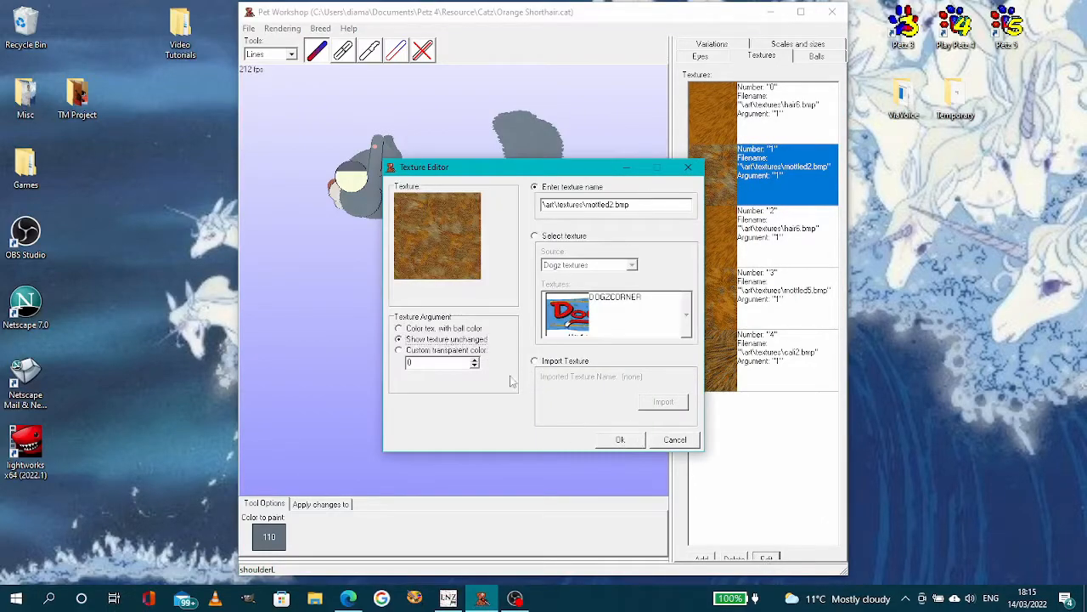
click(620, 439)
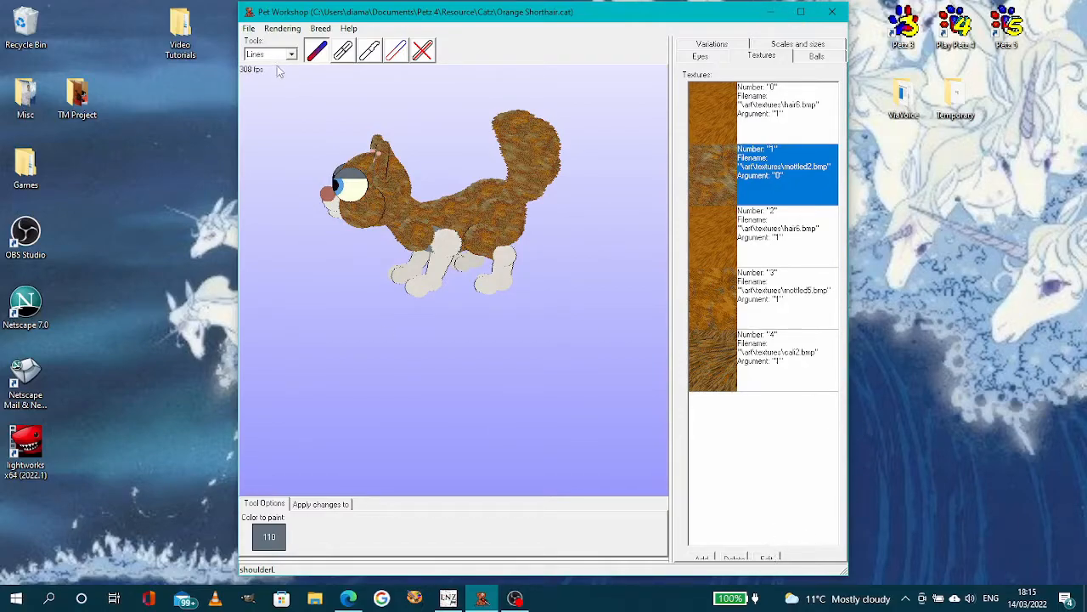
Step: Save the changes to the Orange Shorthair cat file
click(248, 29)
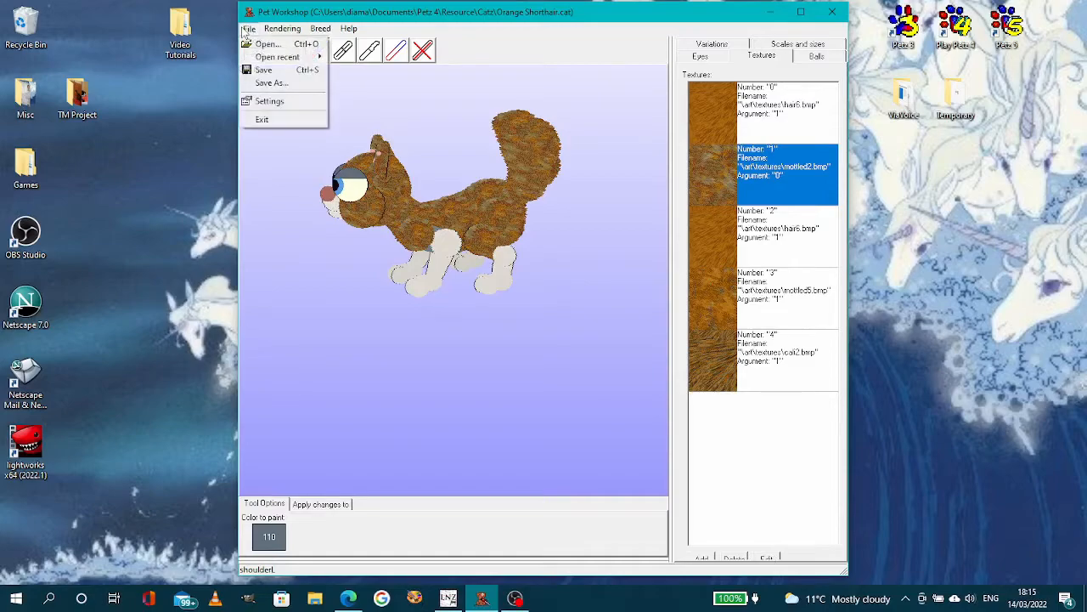
click(280, 70)
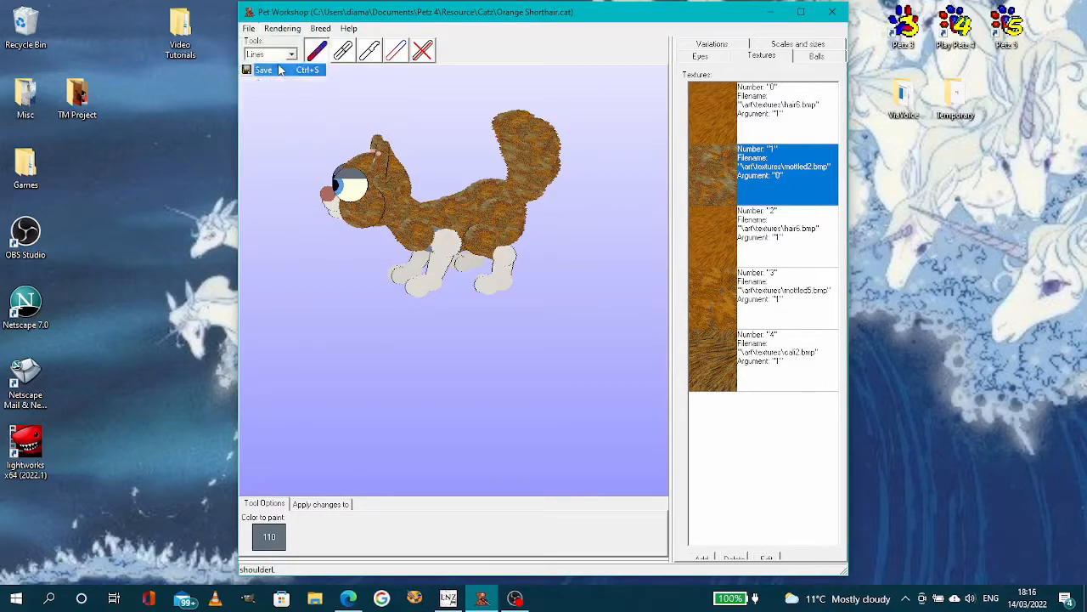
click(248, 29)
click(271, 68)
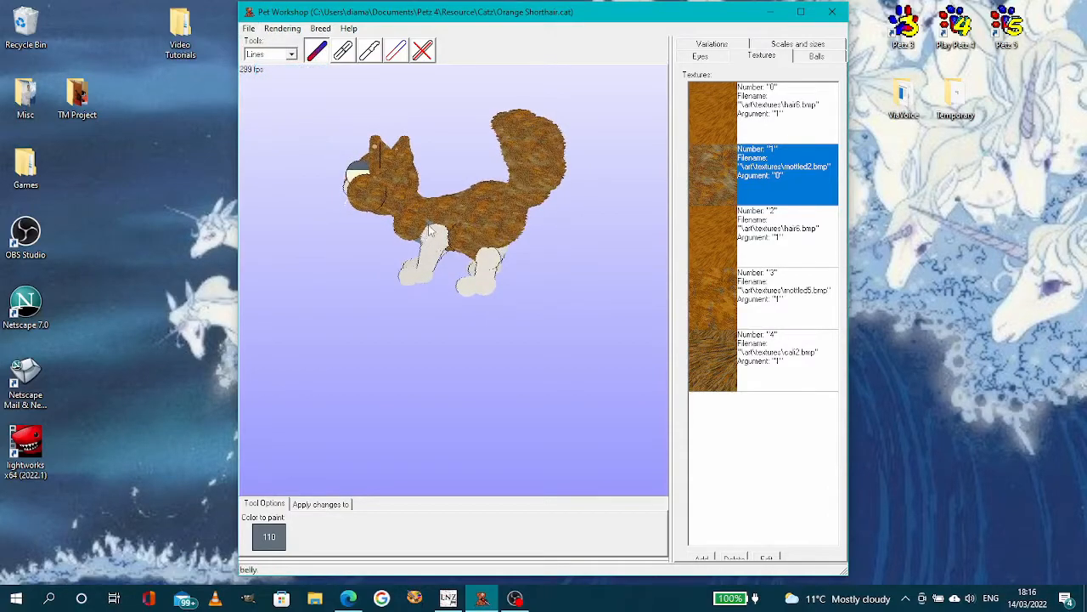
Step: Switch to LNZ Pro, maximize it and open the Orange Shorthair file from the Petz 4 Catz resource folder
click(447, 598)
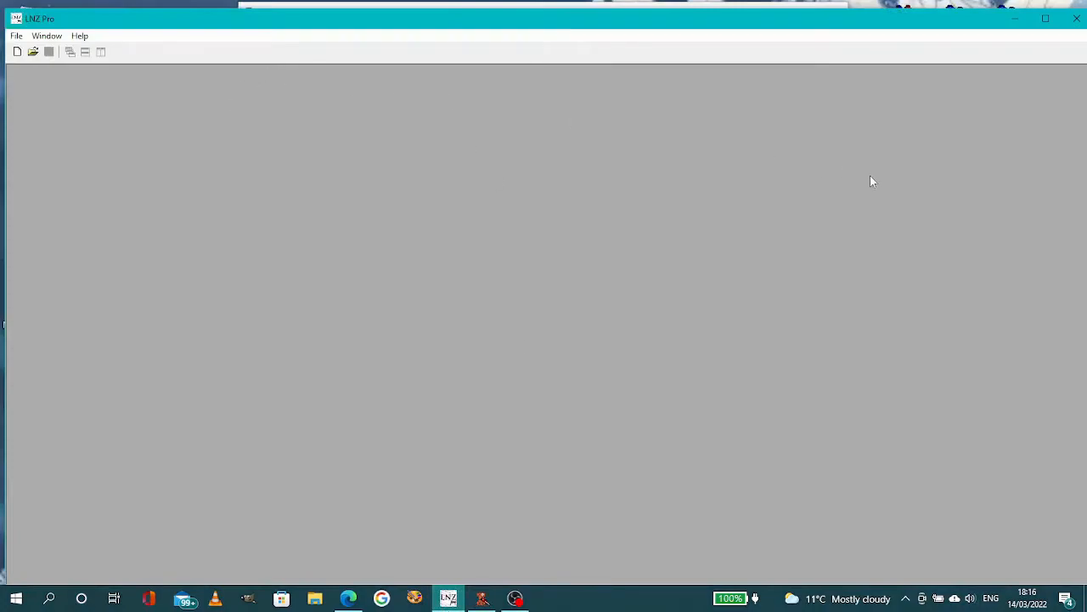
click(1046, 22)
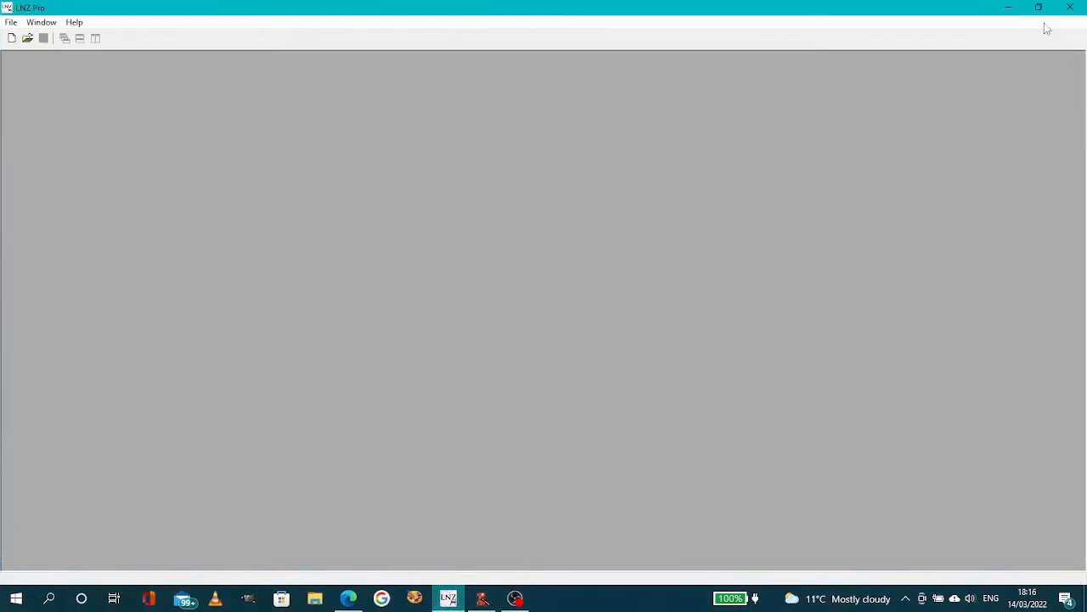
click(10, 22)
click(34, 72)
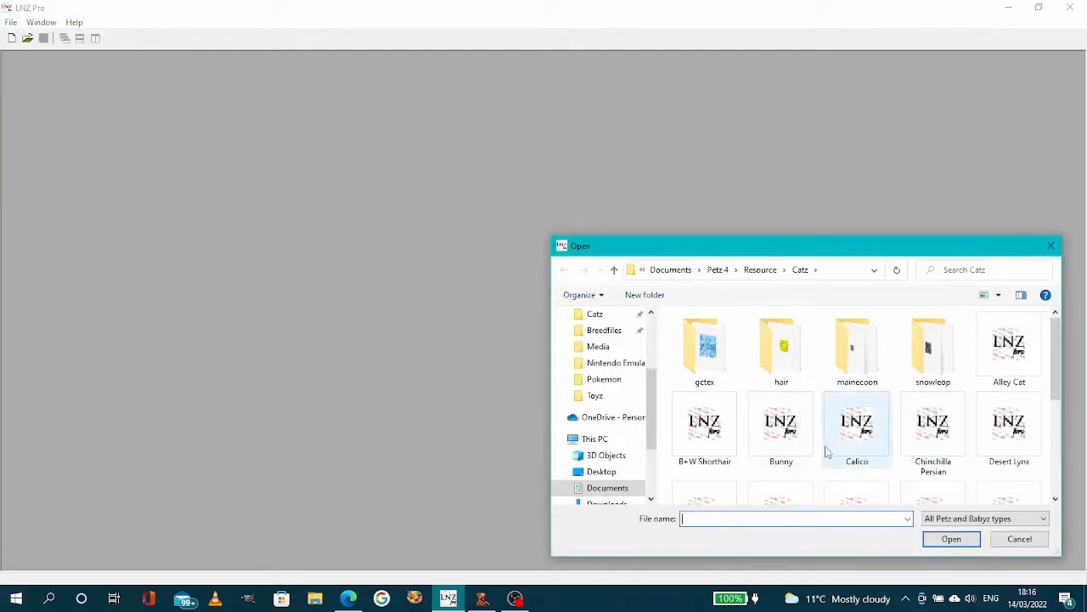
drag(1055, 392, 1060, 462)
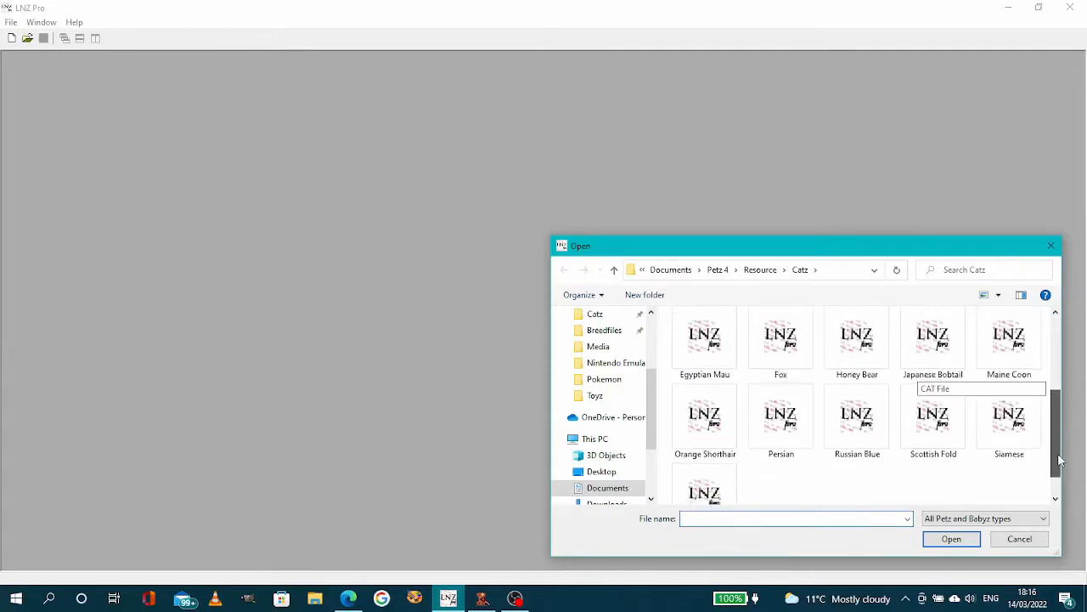
click(698, 429)
click(959, 539)
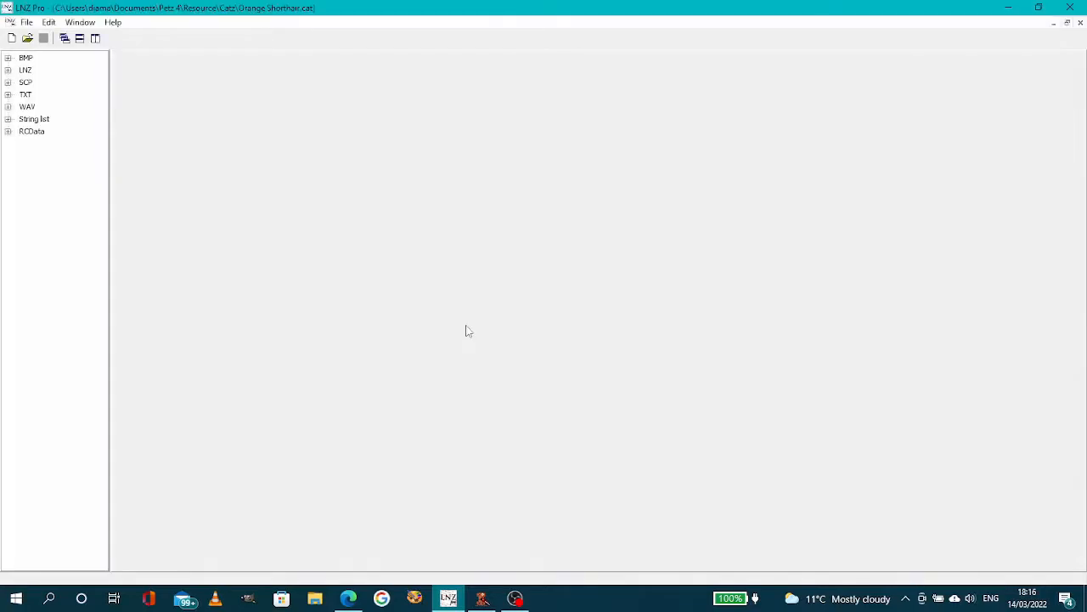
Step: Open the adult OR file from the LNZ resources and point out its [Little one] section heading
click(8, 71)
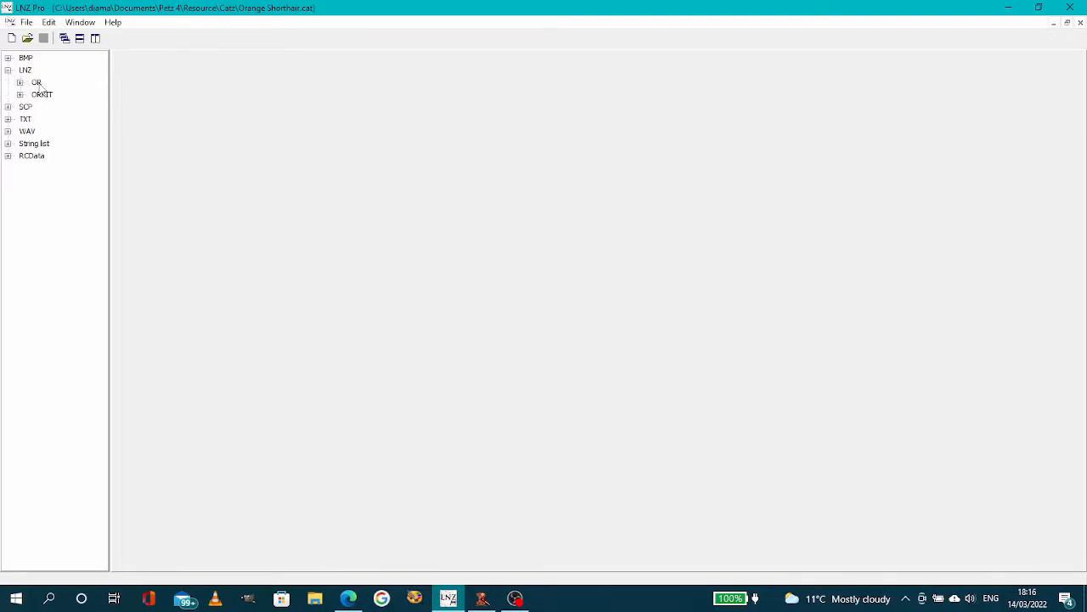
double_click(36, 82)
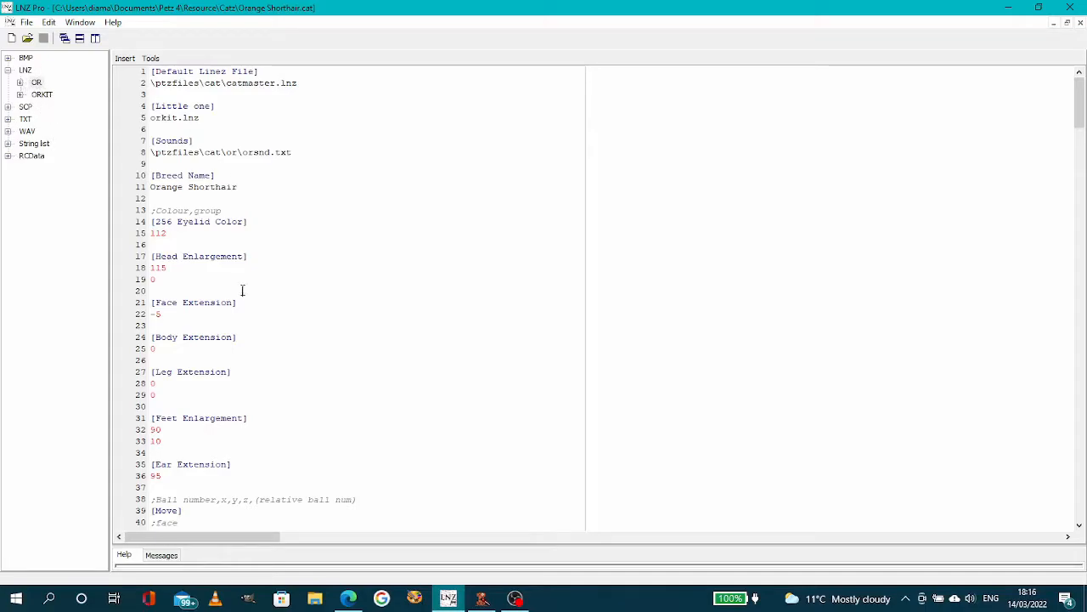
drag(1080, 113, 1080, 112)
drag(218, 105, 151, 106)
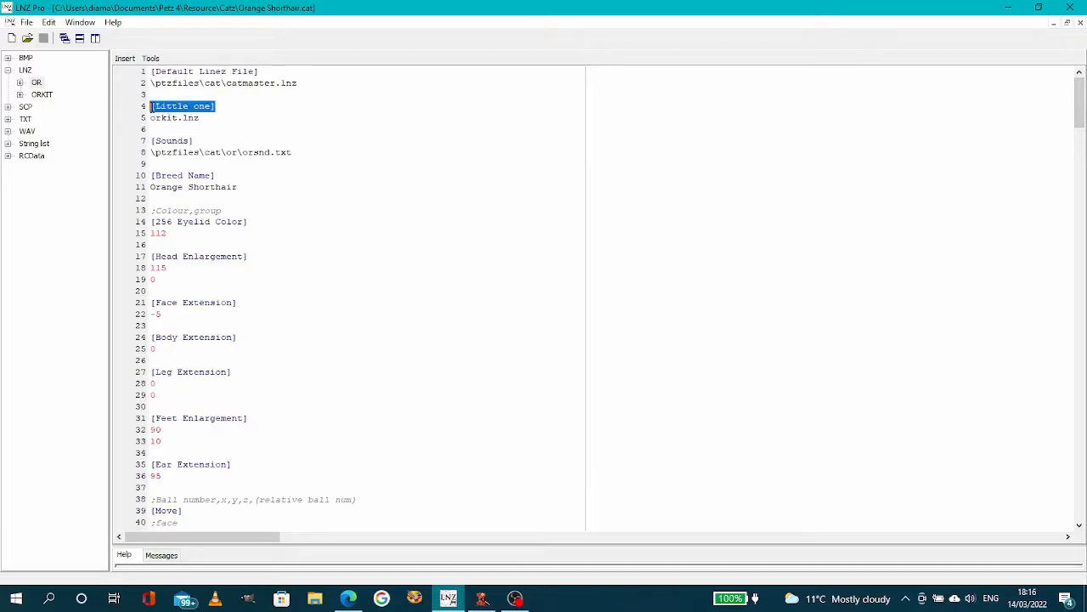
click(254, 106)
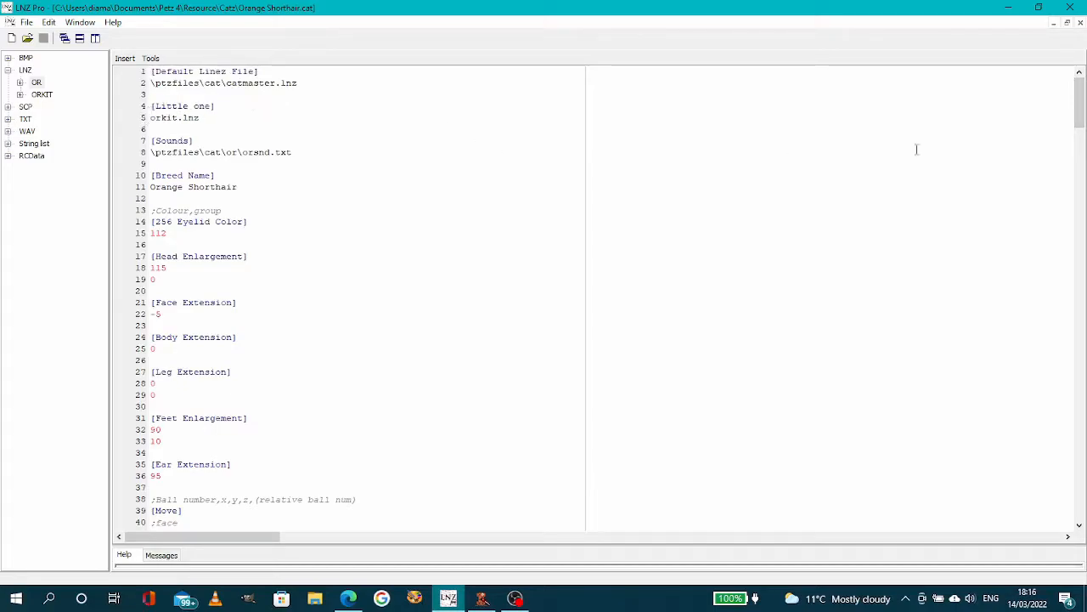
Step: Go to the [Linez] section and examine the start ball and end ball values in its first row
drag(1078, 109, 1079, 294)
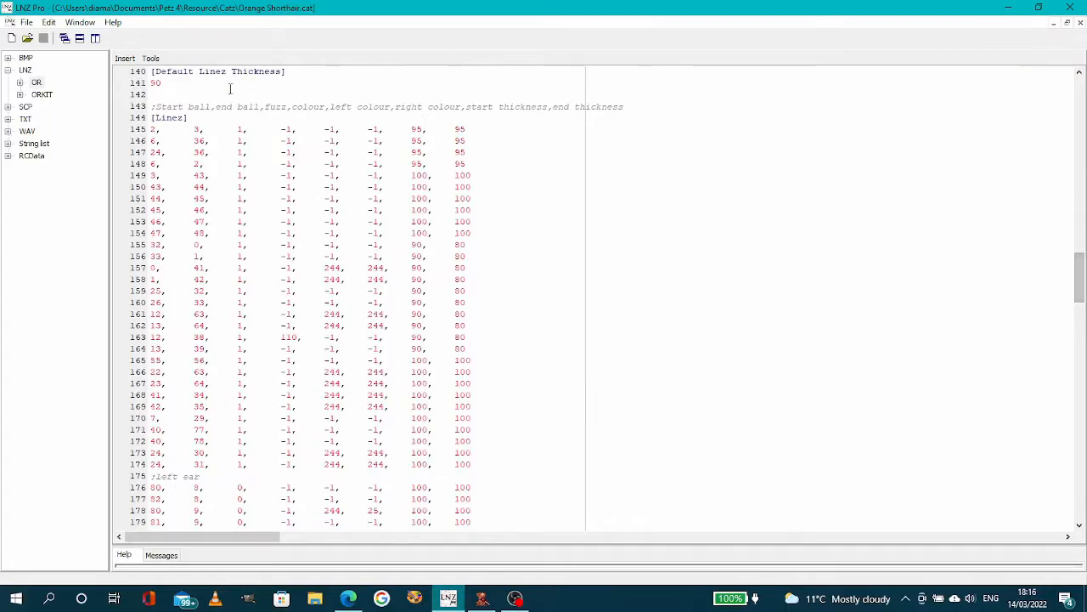
drag(205, 119, 140, 128)
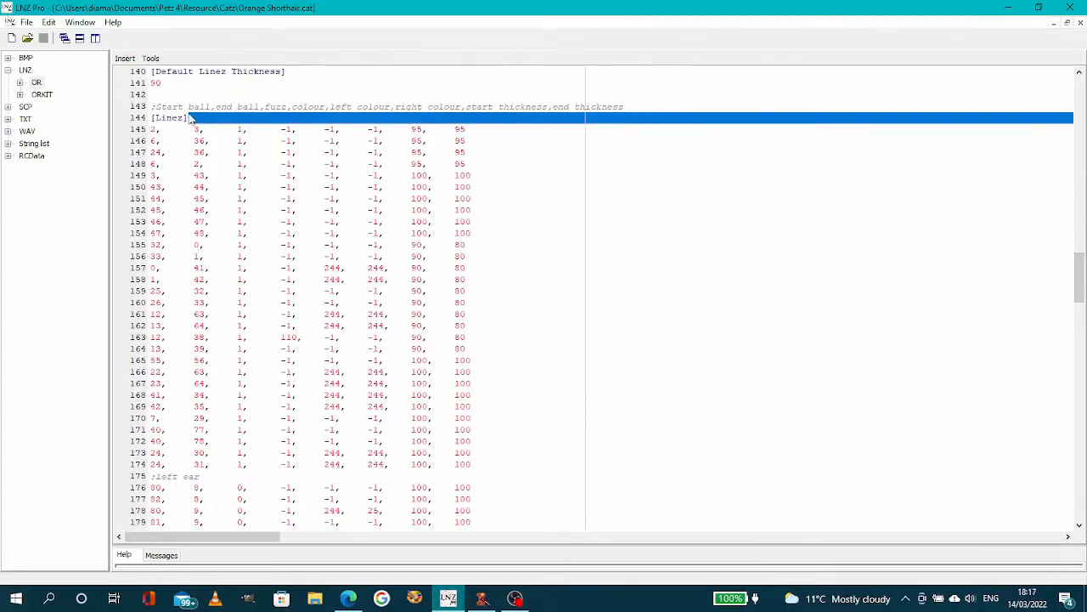
click(190, 119)
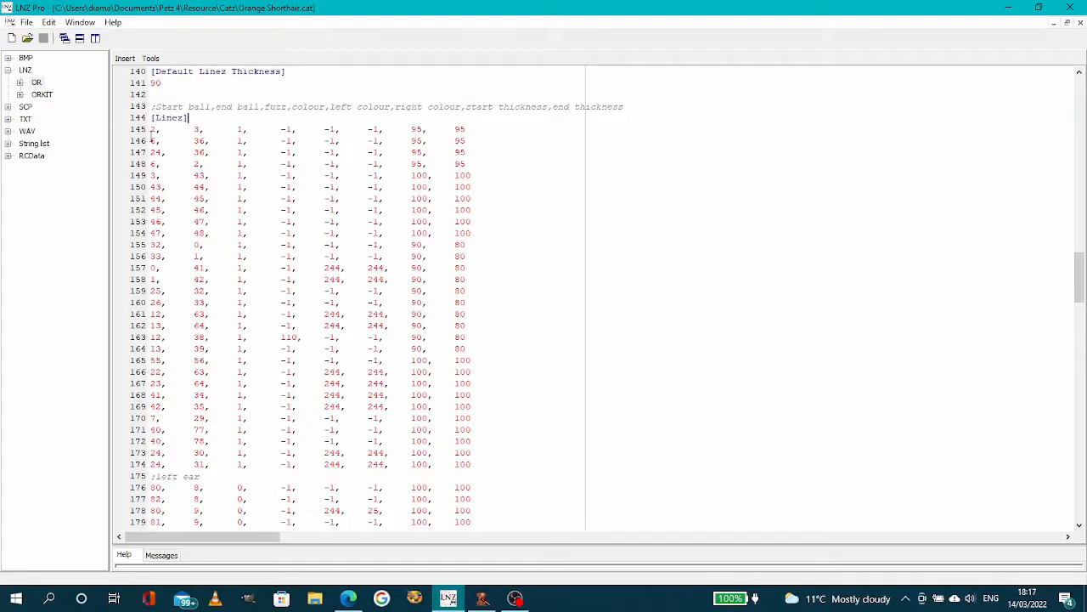
drag(150, 129, 161, 129)
click(246, 129)
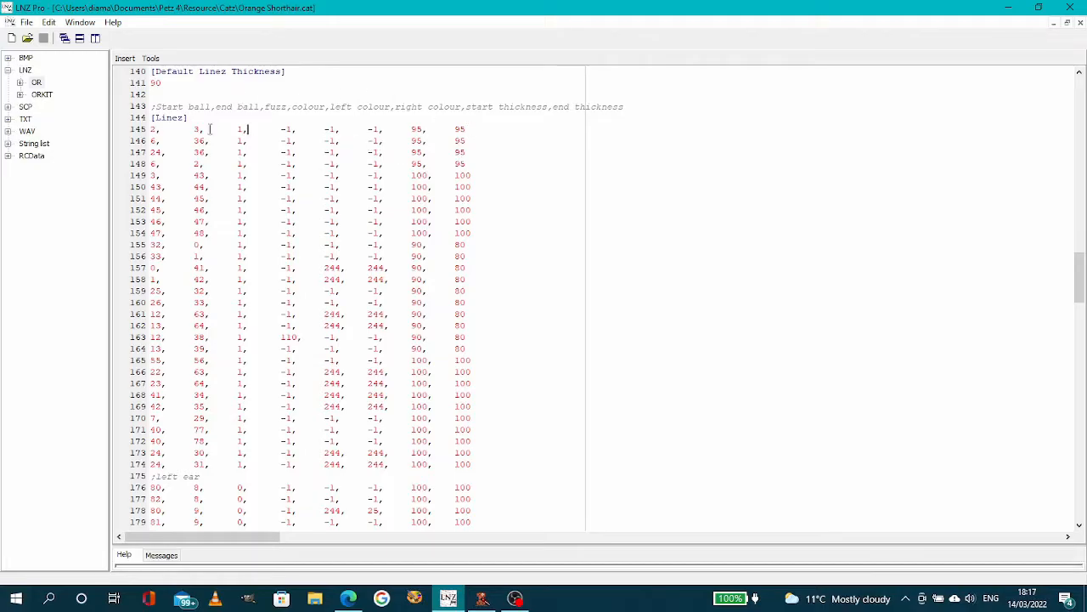
drag(152, 129, 208, 130)
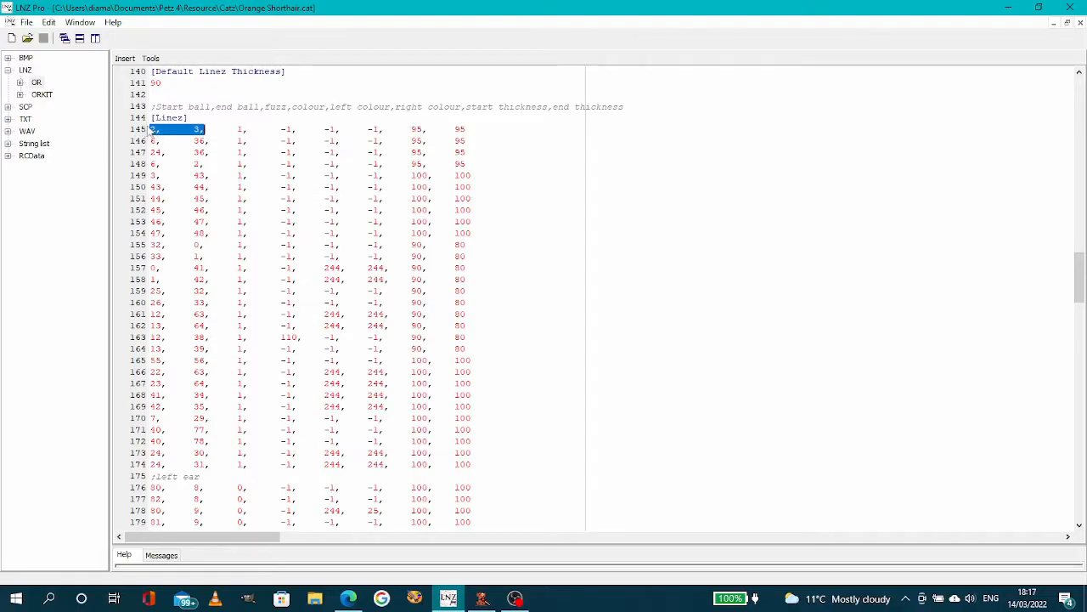
click(207, 130)
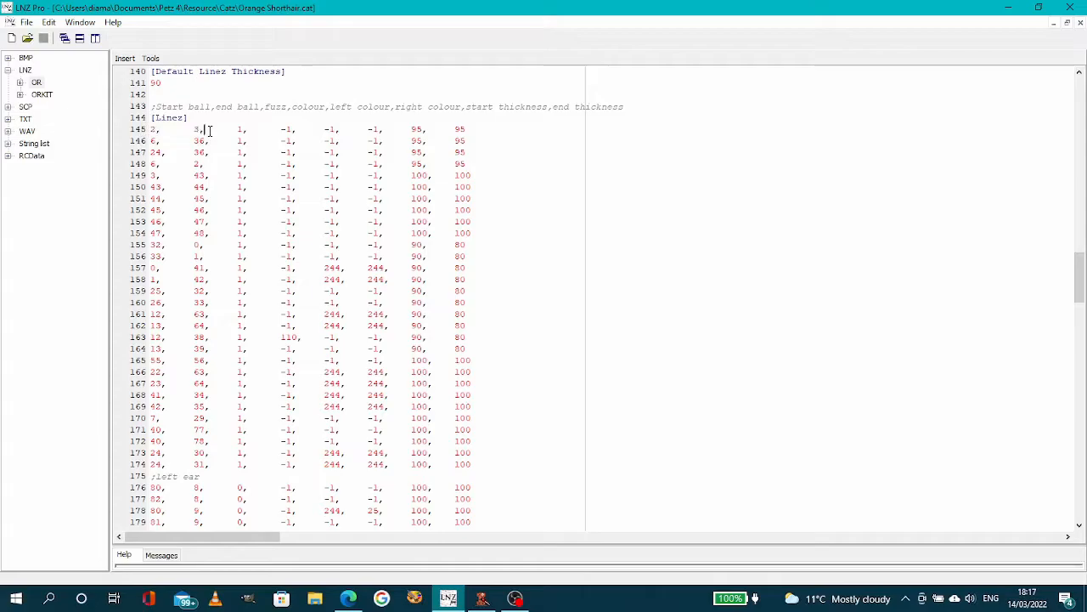
Step: Open the Pet Editing Manual's Ball Numbers page under General Editing Information and go to the Catz ball list
click(113, 22)
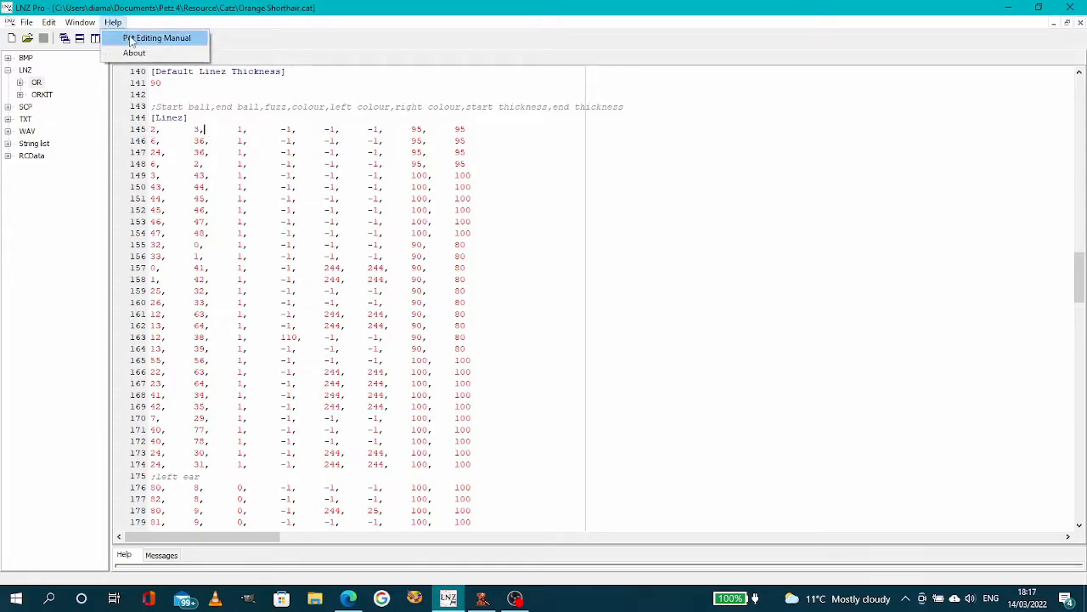
click(131, 39)
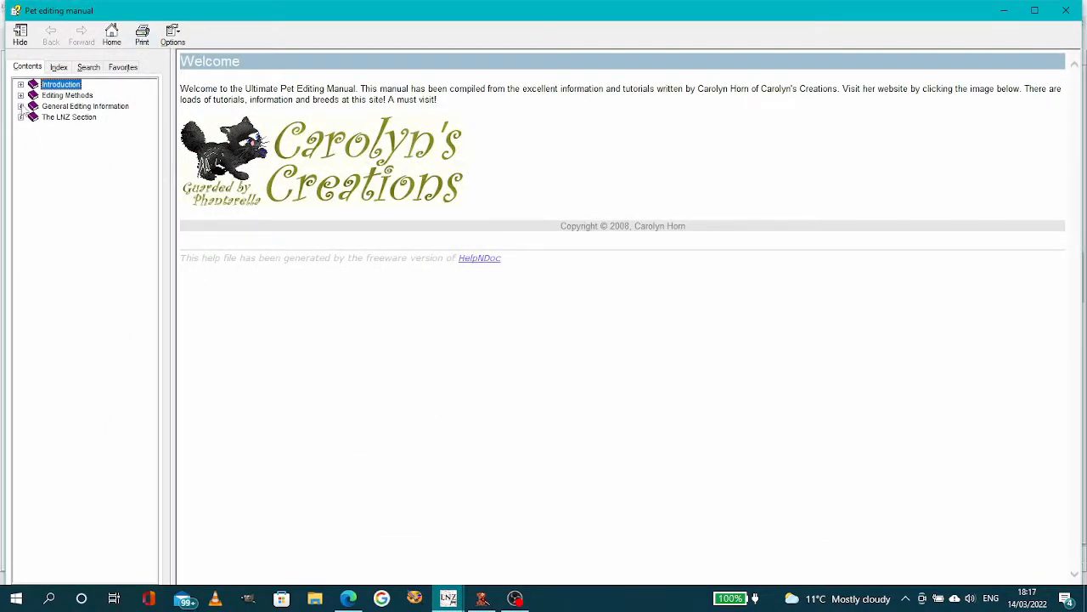
click(21, 107)
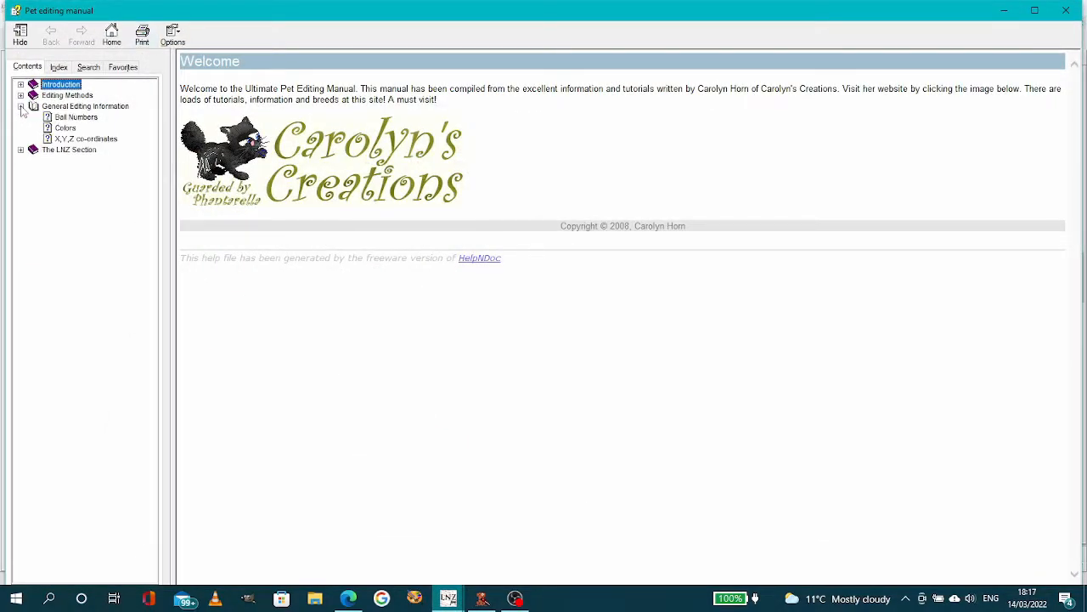
click(63, 119)
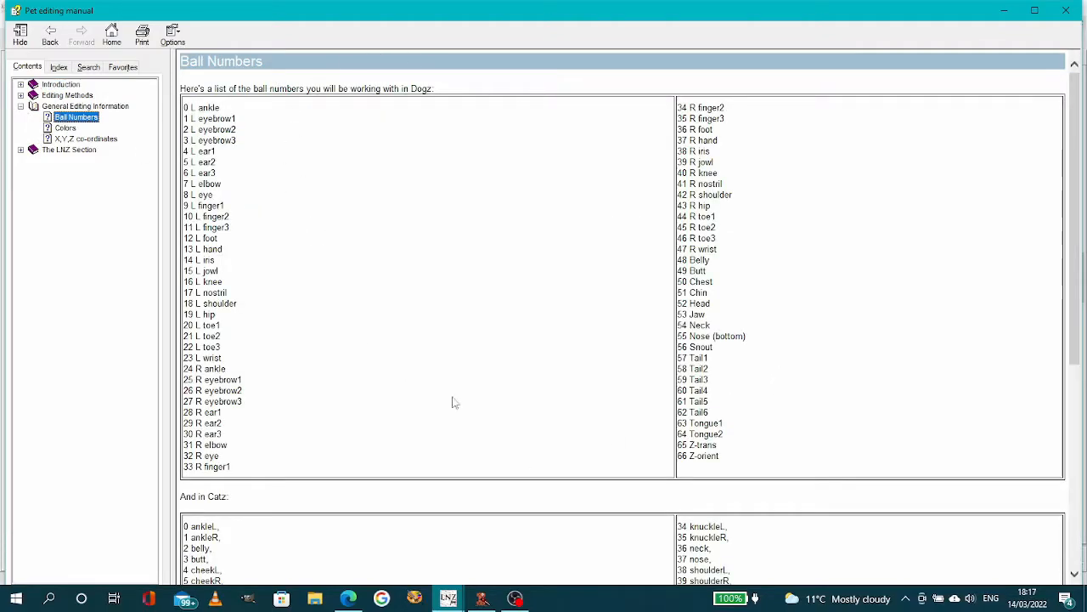
click(558, 341)
scroll(557, 343, down, 5)
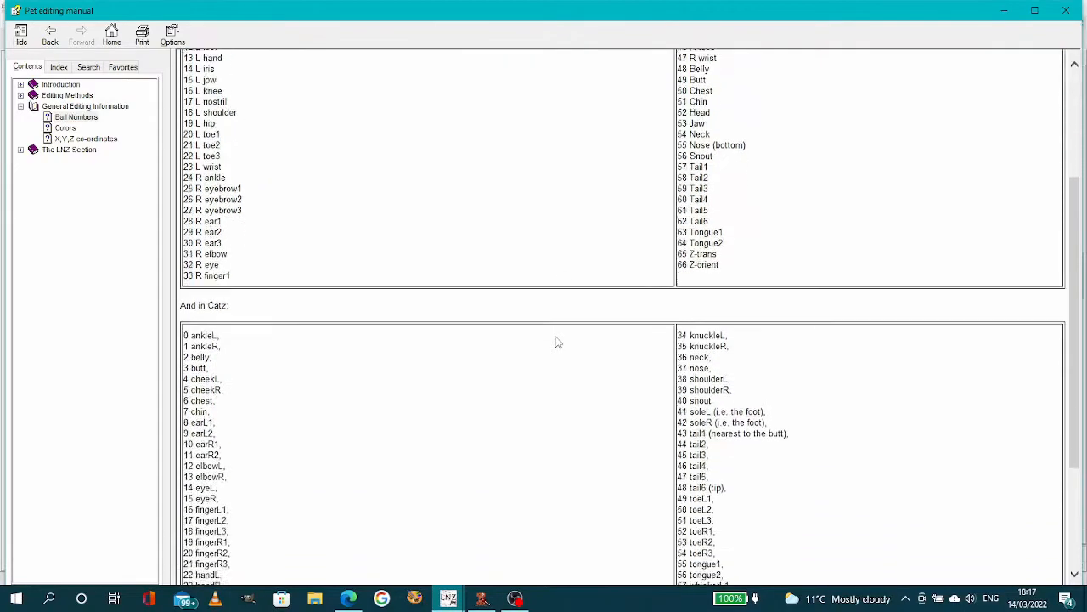
scroll(556, 341, down, 5)
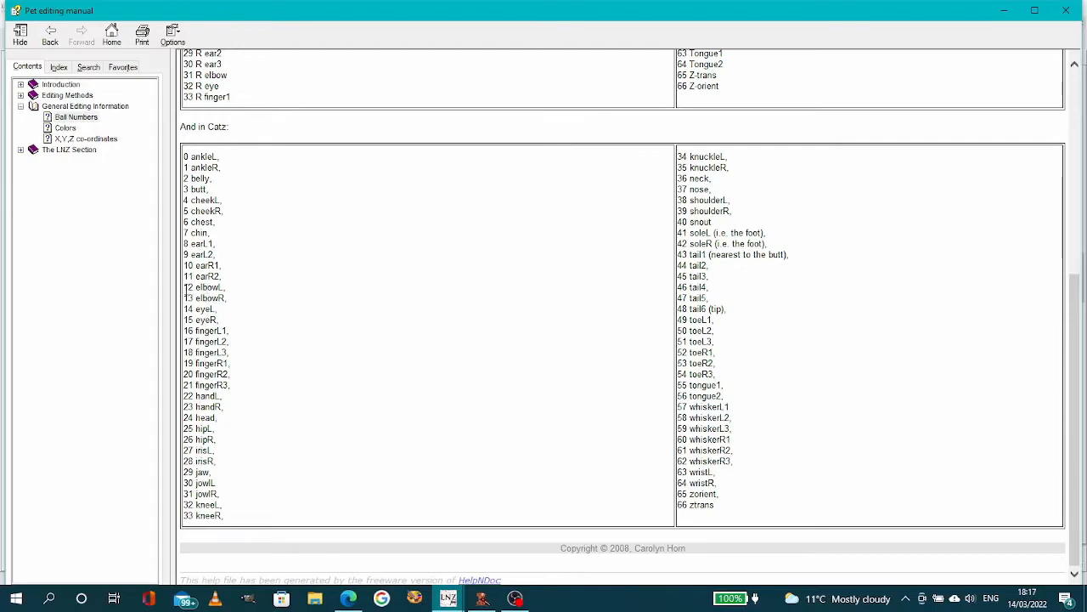
Step: Look up the Catz ball numbers for the elbows and shoulders, and minimize the manual
drag(184, 287, 235, 303)
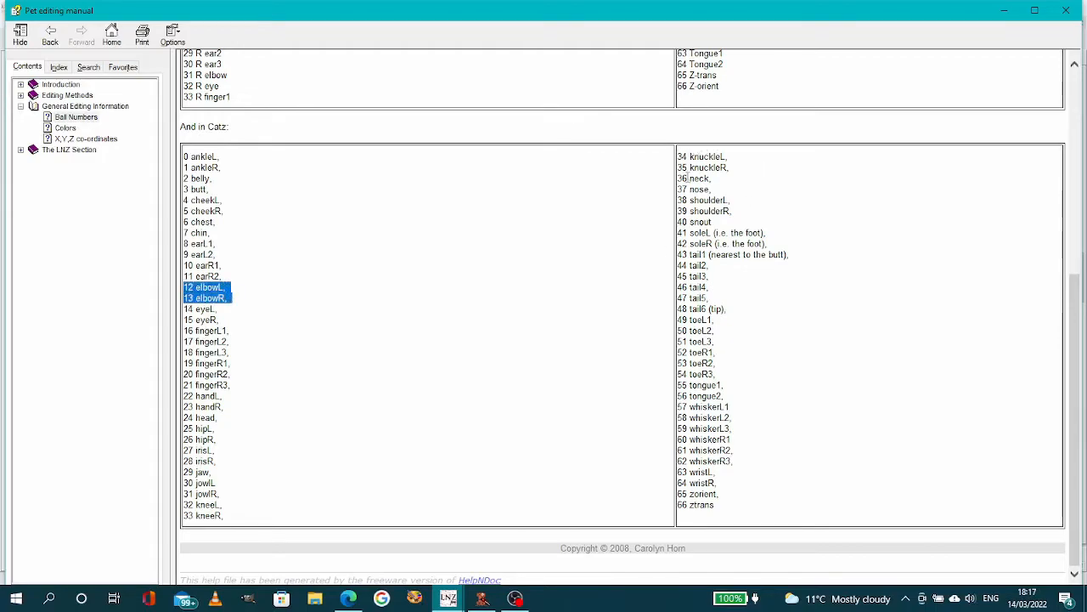
drag(677, 200, 743, 217)
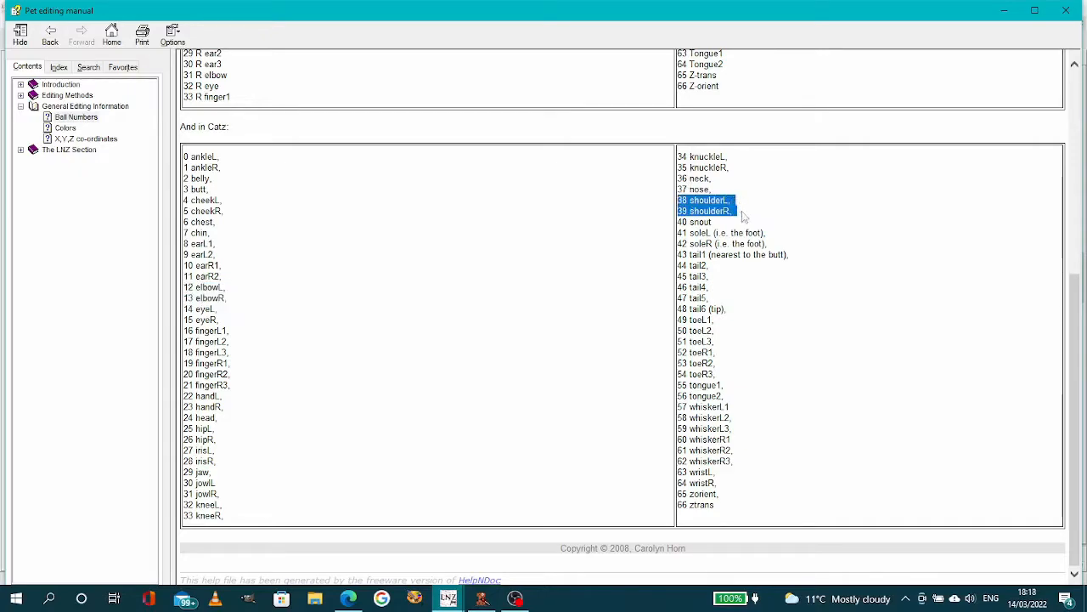
click(1010, 14)
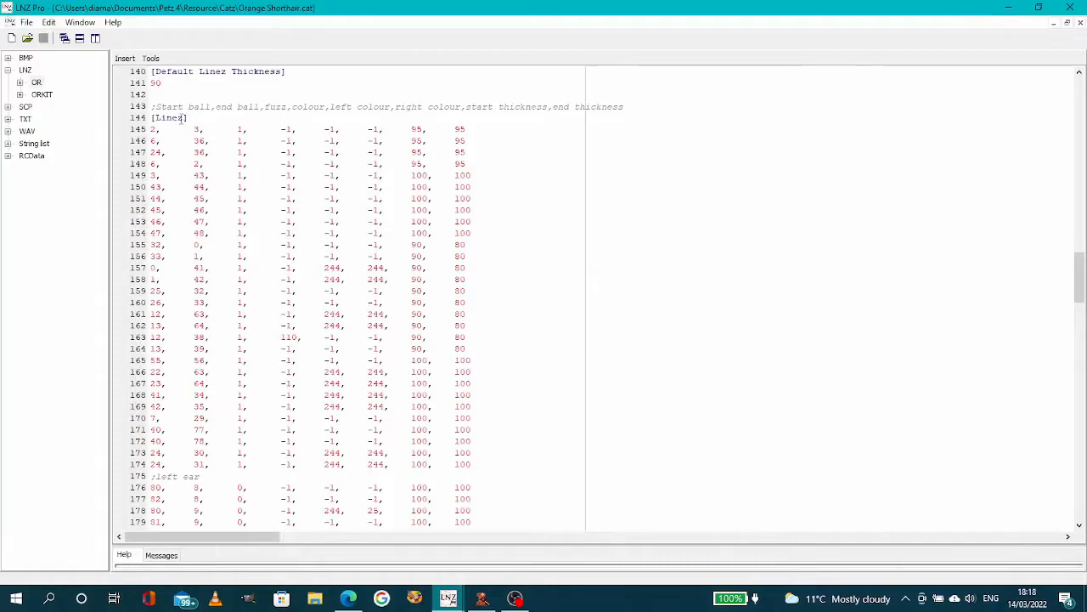
Step: In the [Linez] row joining the left elbow and shoulder, set colour to -1, start ball to 38 and end ball to 12
key(Down)
key(Down)
key(Up)
click(278, 338)
text(-)
key(BackSpace)
text(38)
key(BackSpace)
key(BackSpace)
text(12)
Step: In the [Linez] row joining the right elbow and shoulder, set the start ball to 39 and the end ball to 13
key(Down)
text(38)
text(9)
key(ctrl+Right)
key(Delete)
key(Delete)
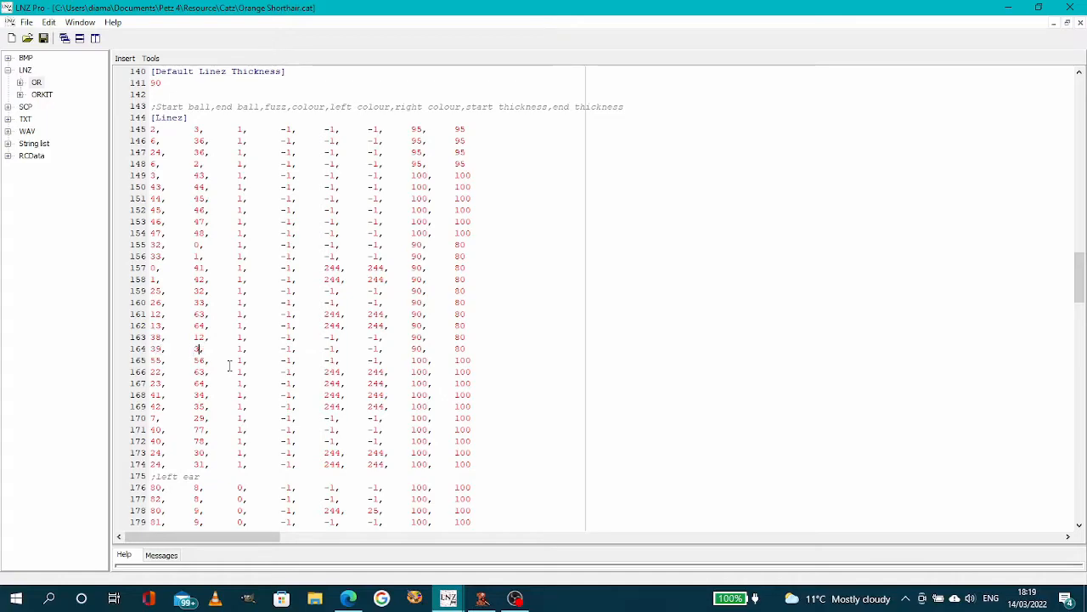
text(13)
click(228, 349)
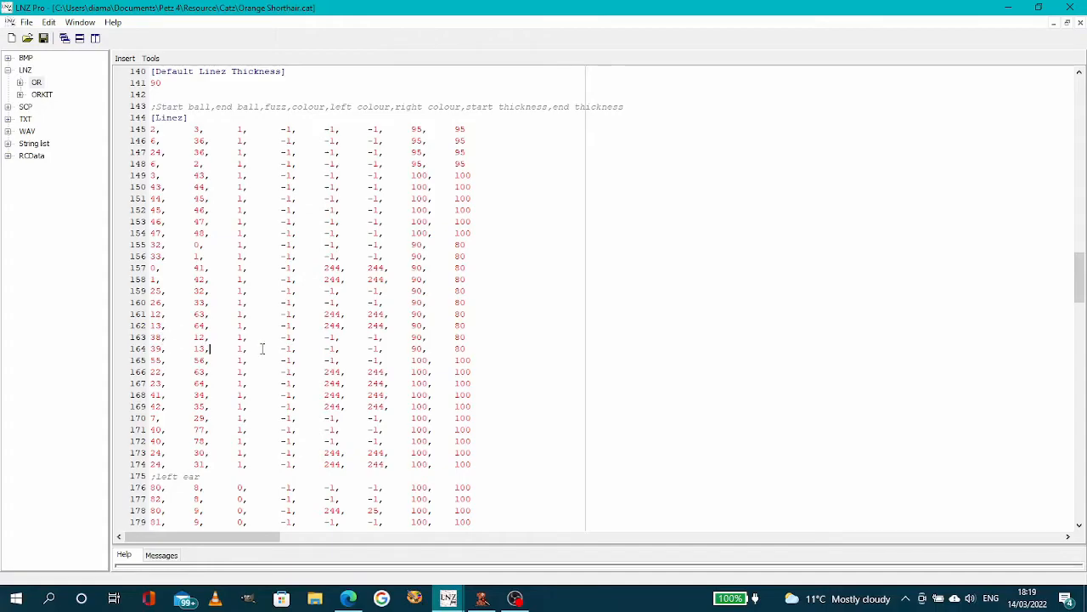
Step: Save the LNZ changes, switch to Pet Workshop and reload the recent Orange Shorthair file to inspect the cat's legs from the side
click(45, 39)
click(483, 598)
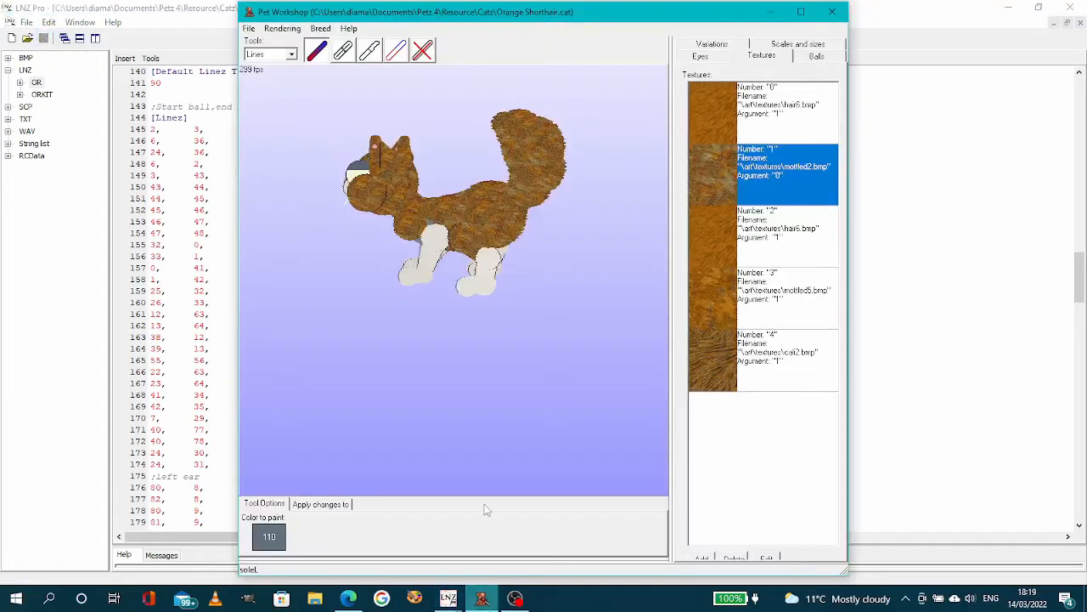
drag(398, 379, 509, 382)
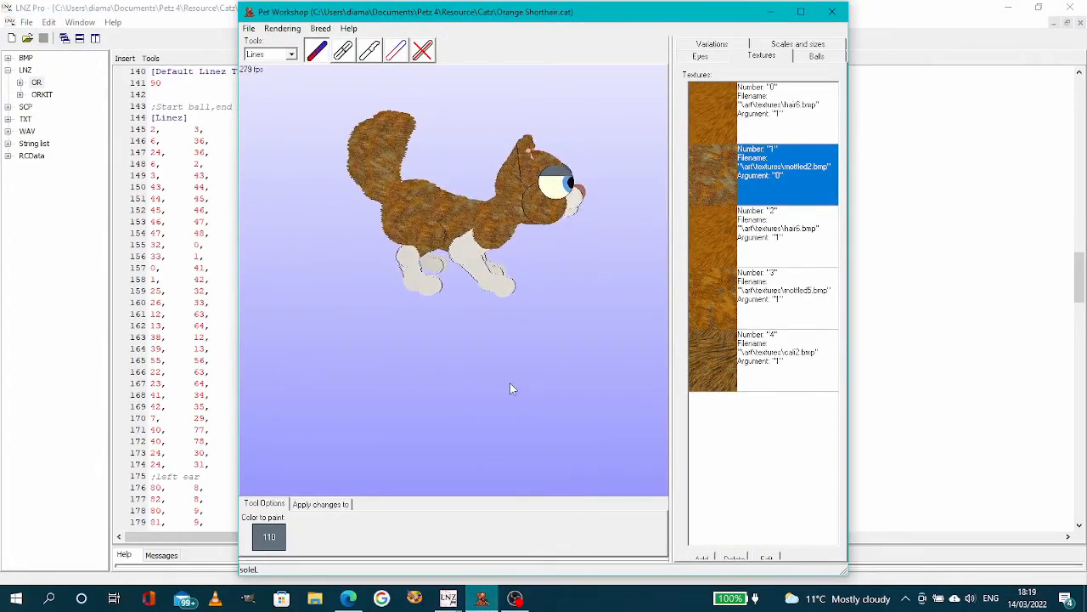
click(249, 28)
mouse_move(291, 60)
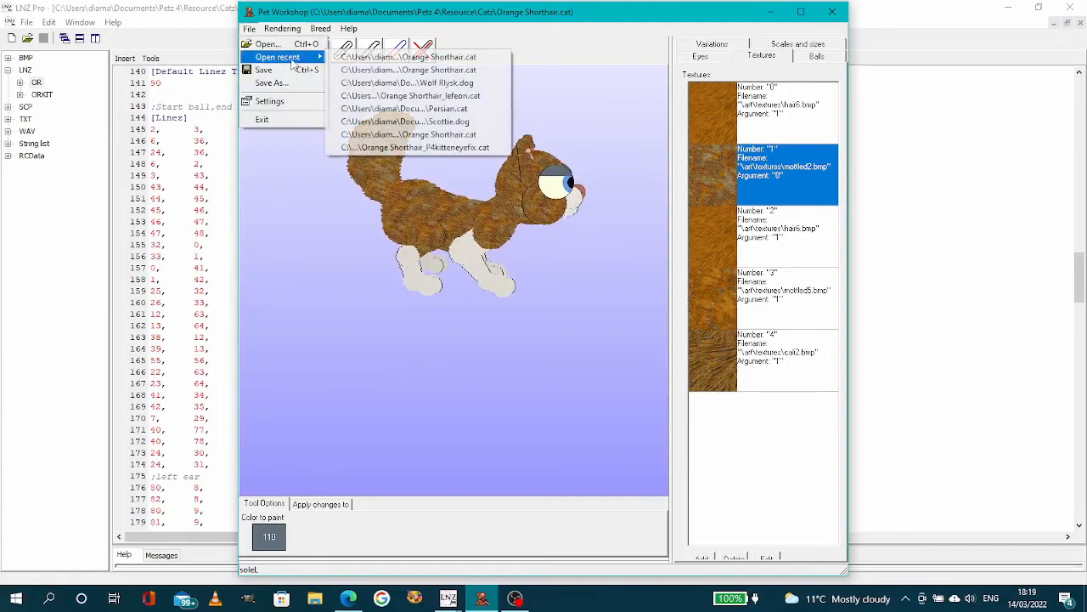
click(344, 57)
drag(601, 281, 640, 244)
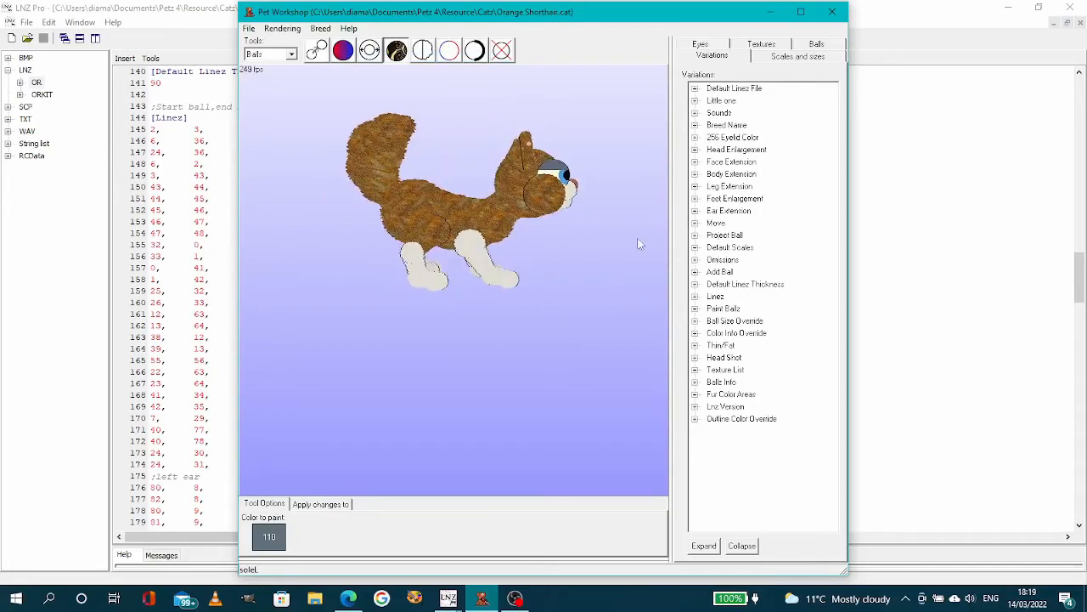
Step: Set texture 1 (mottled2.bmp) to "Color tex. with ball color" and turn the cat to face front
click(763, 47)
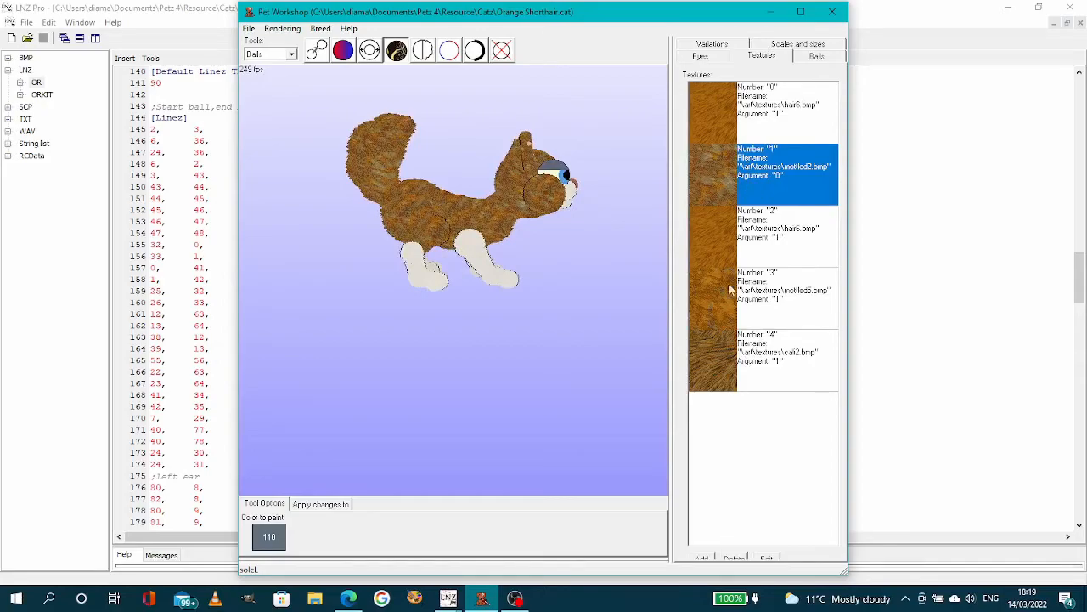
click(767, 558)
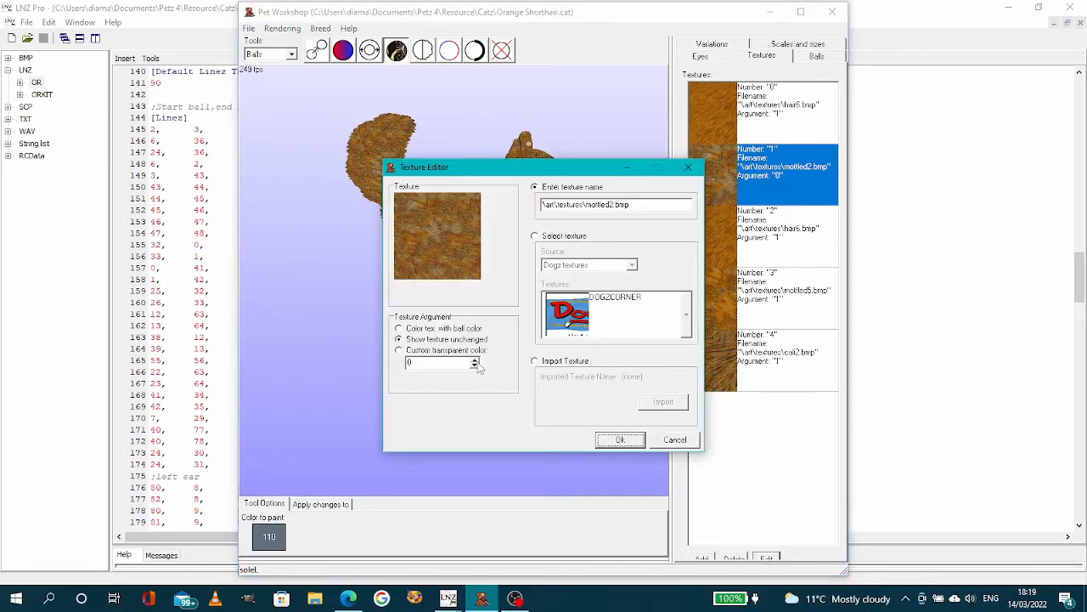
click(432, 329)
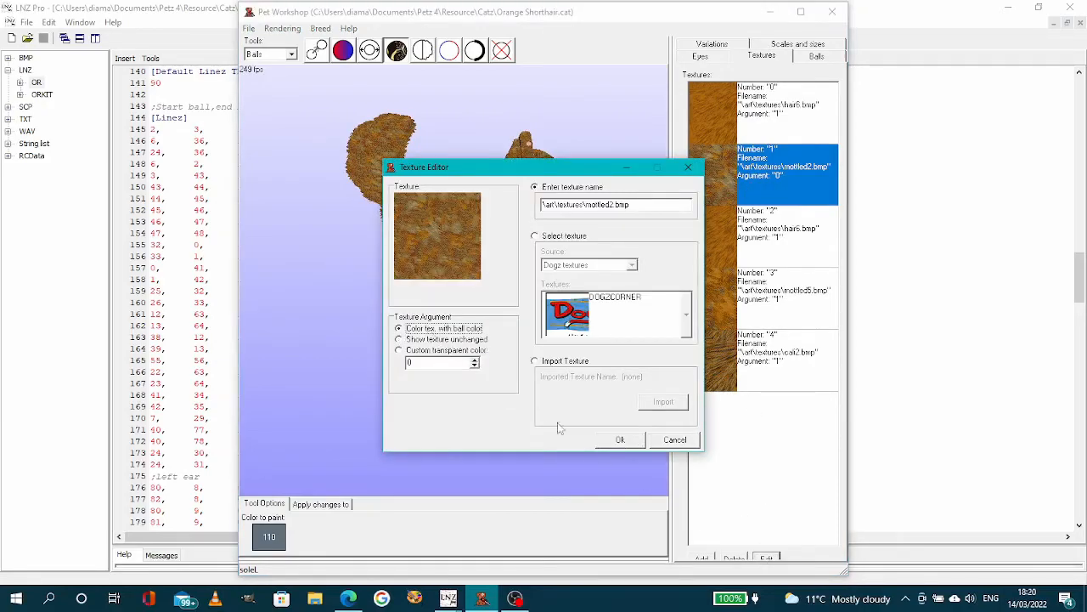
click(620, 441)
drag(523, 391, 472, 396)
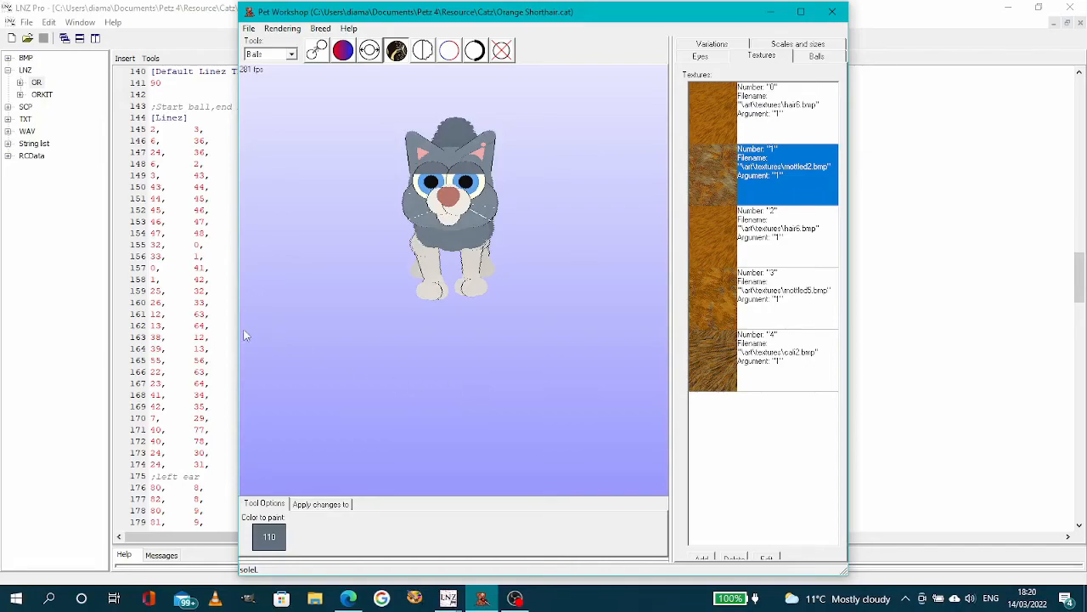
Step: Switch back to the [Linez] section of the Orange Shorthair file in LNZ Pro
click(212, 297)
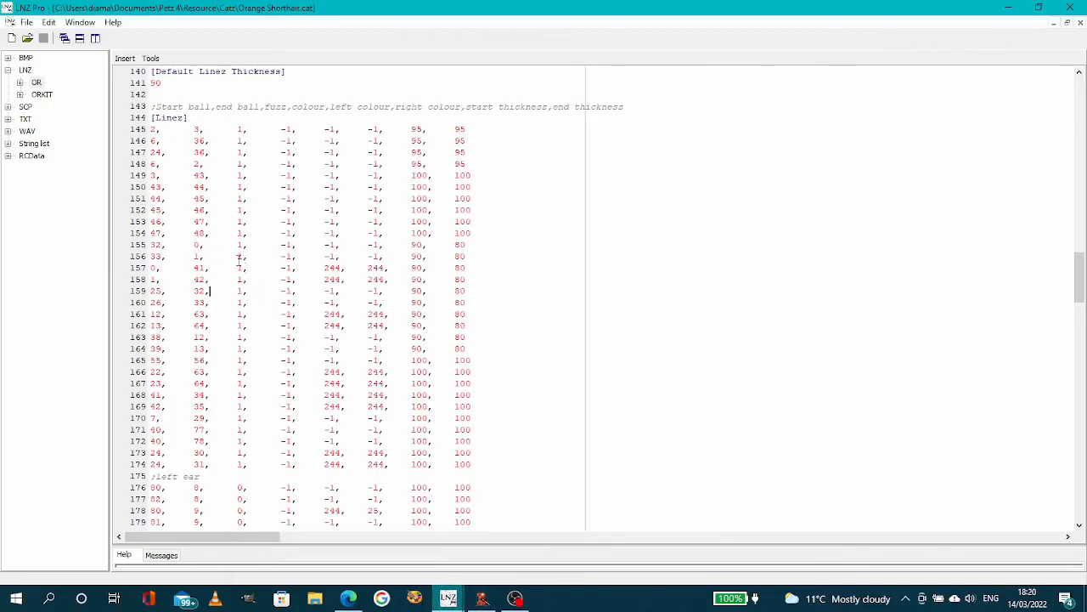